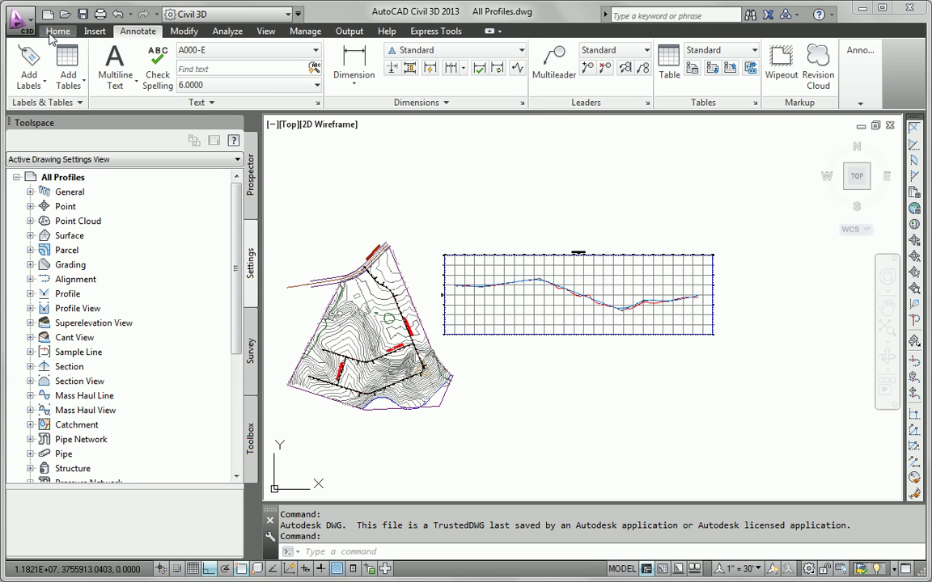
Create a surface profile along the Madison Lane alignment from the EG surface, and dismiss the event viewer
left_click(56, 32)
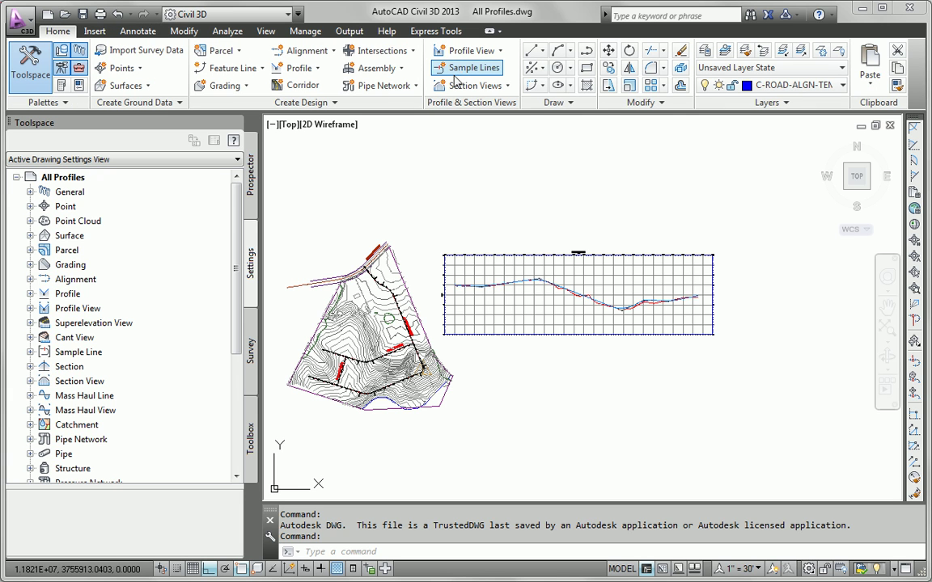
left_click(299, 68)
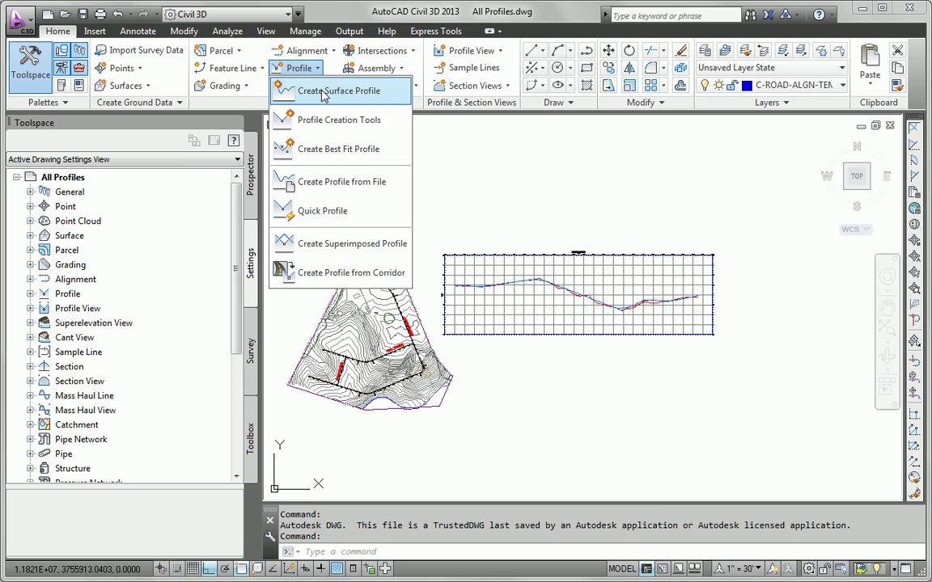
left_click(324, 91)
left_click_drag(371, 170, 391, 135)
left_click(279, 172)
left_click(257, 211)
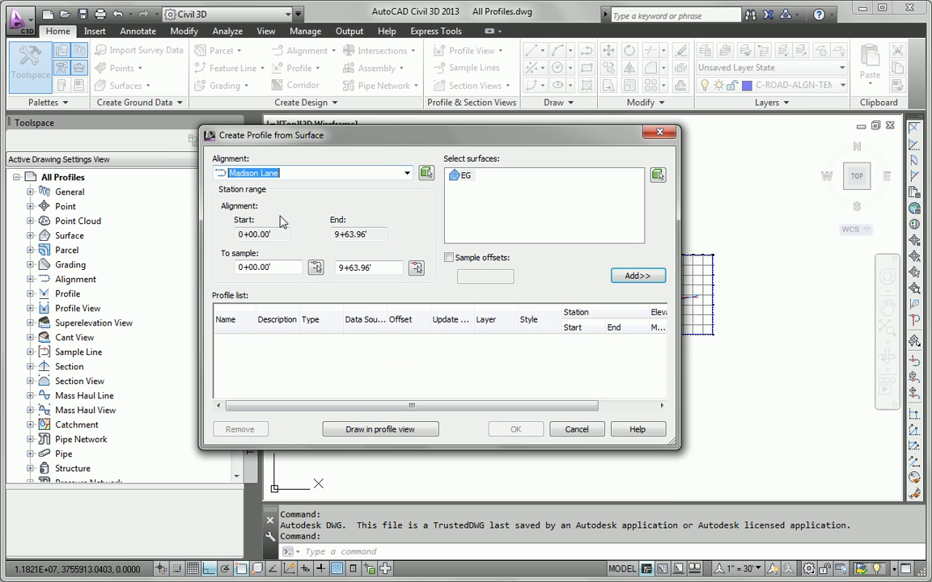
left_click(461, 176)
left_click(638, 276)
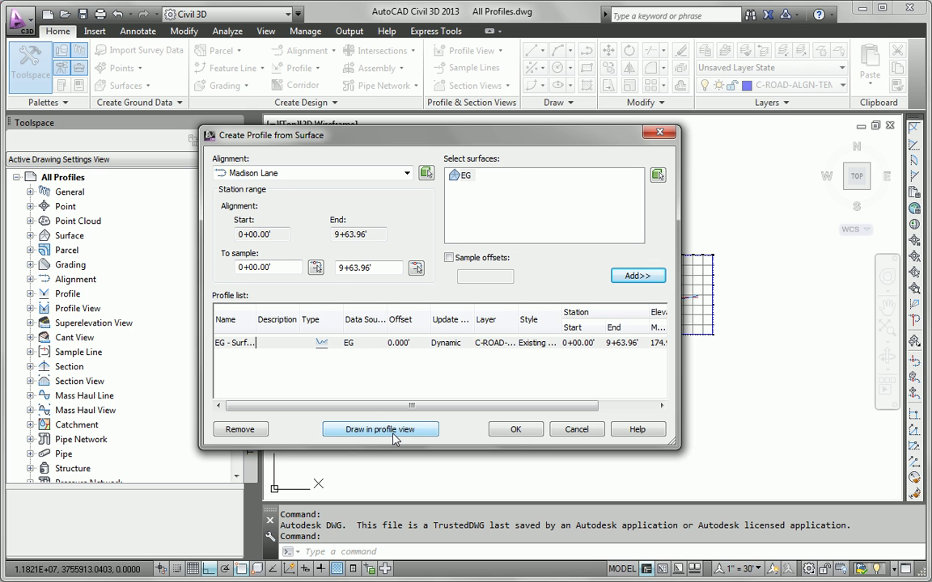
left_click(515, 429)
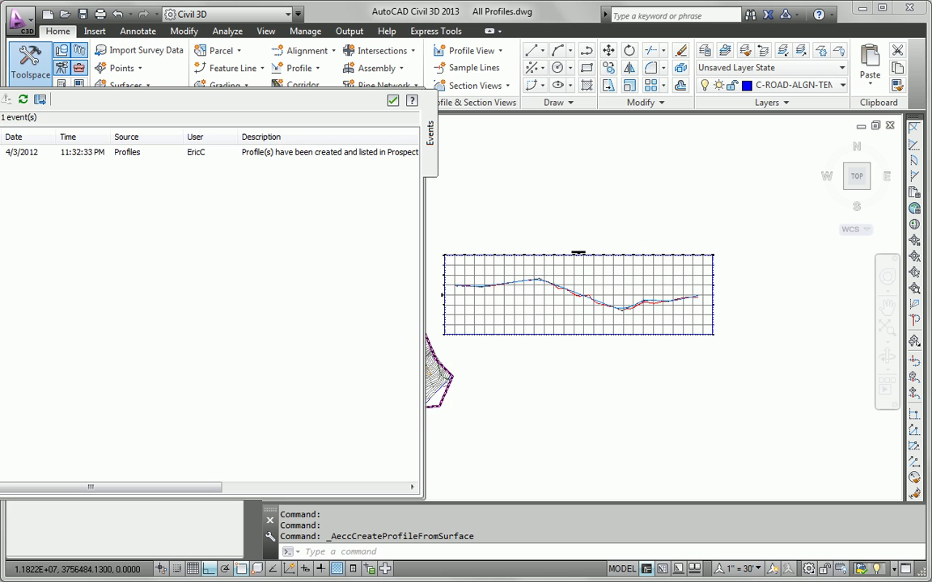
left_click_drag(4, 242, 139, 230)
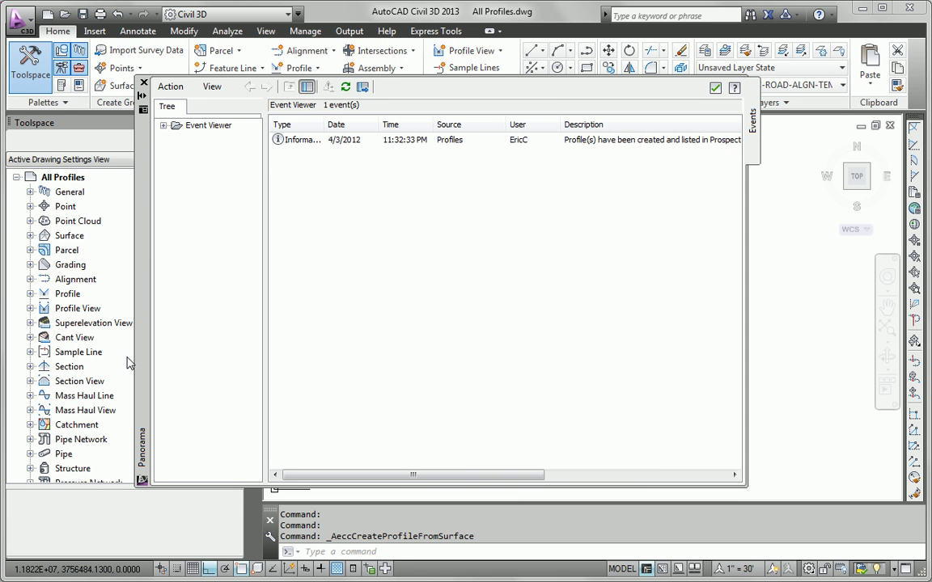
left_click(715, 89)
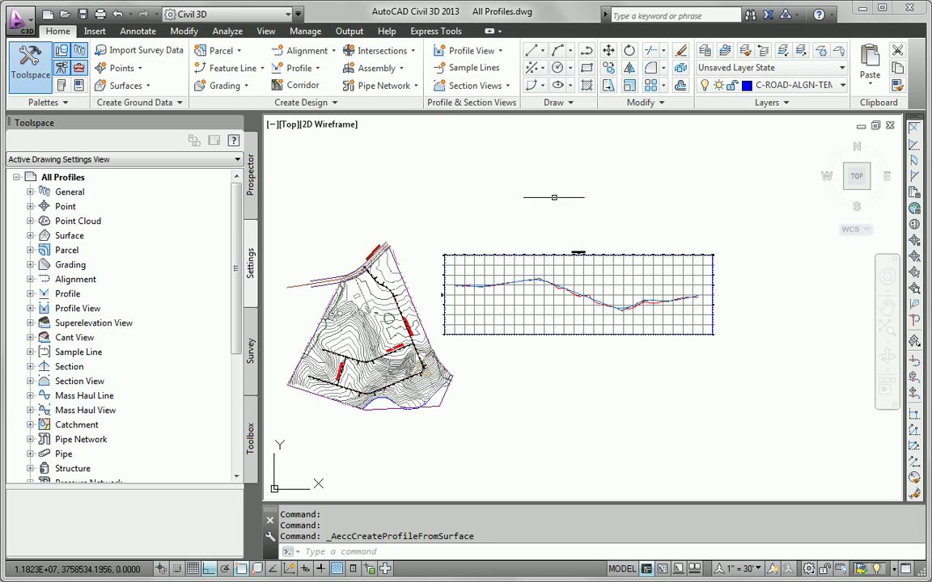
Create a surface profile along the Logan Court alignment from the EG surface, and dismiss the event viewer
left_click(239, 173)
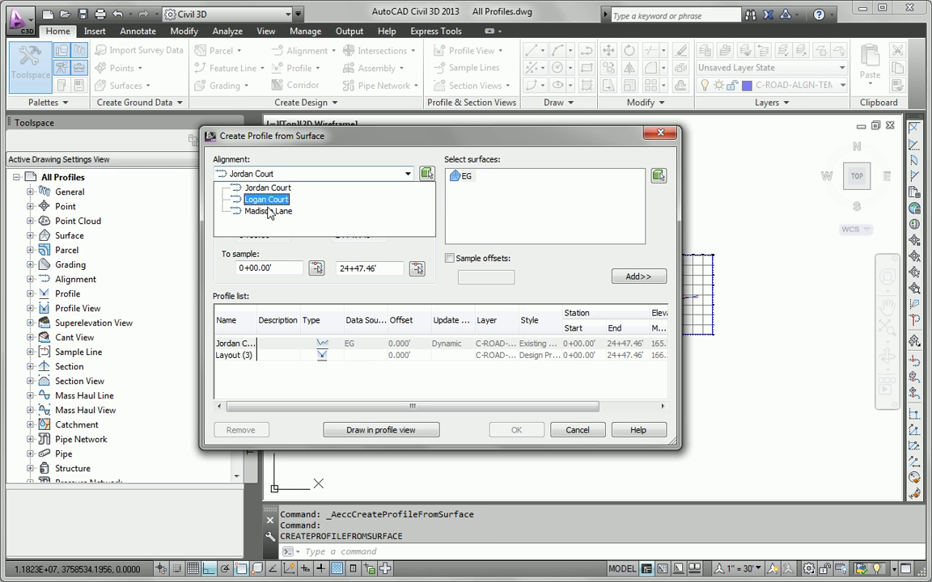
left_click(267, 199)
left_click(633, 277)
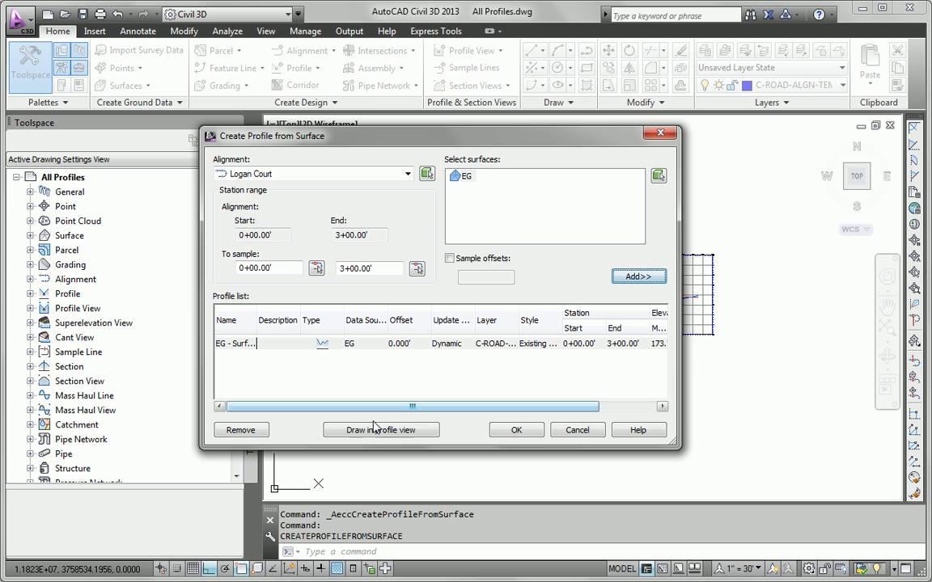
left_click(516, 429)
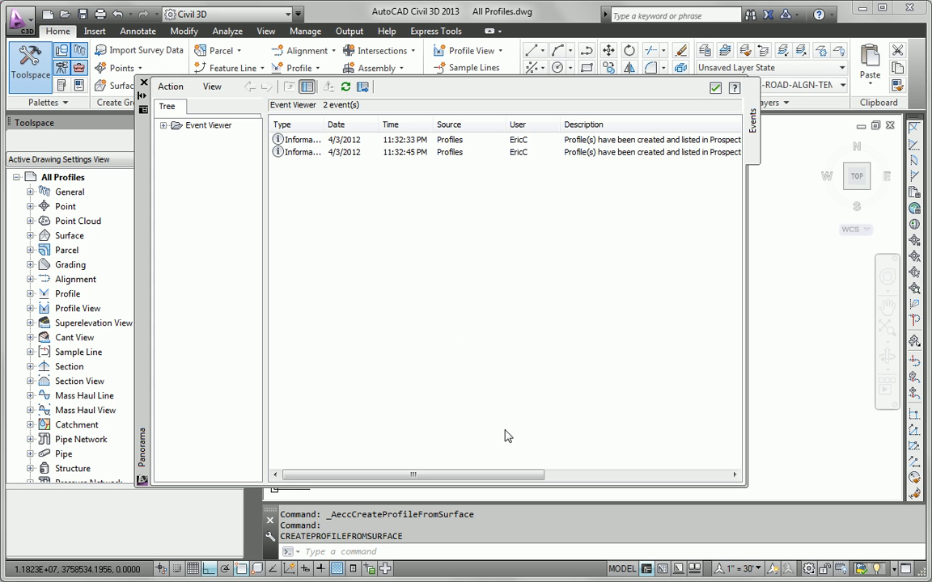
left_click(142, 83)
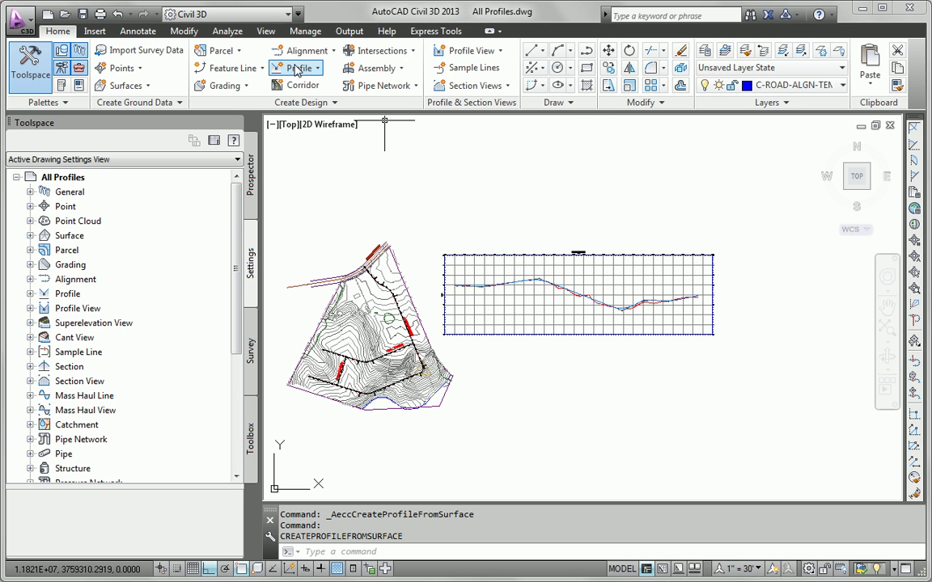
Create a profile view for Madison Lane with the default settings, placing it below the existing profile view
left_click(471, 53)
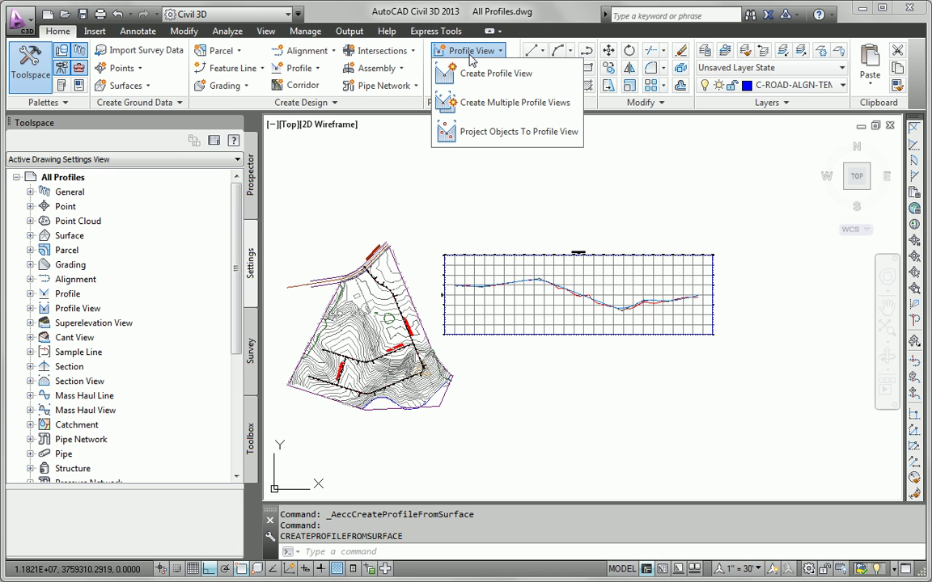
left_click(473, 73)
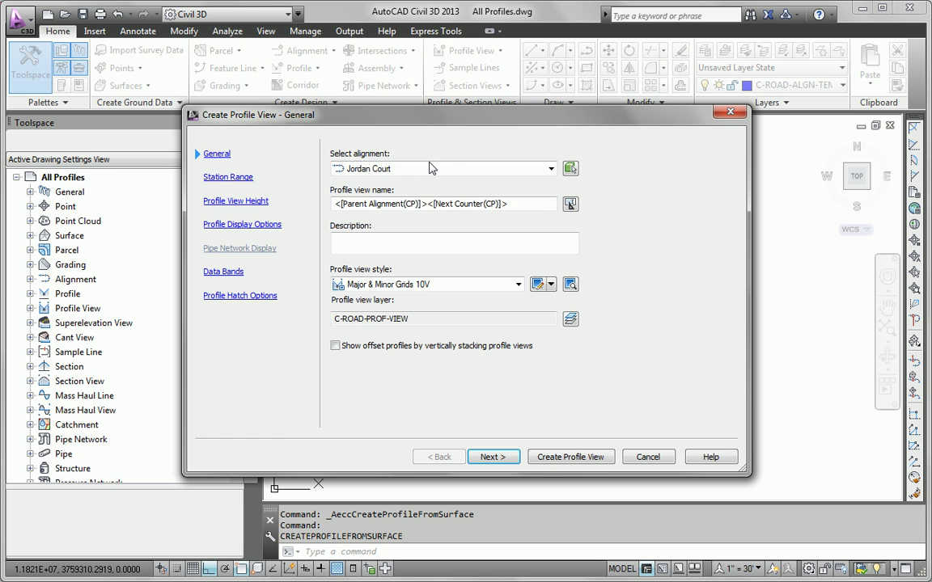
left_click(430, 168)
left_click(394, 207)
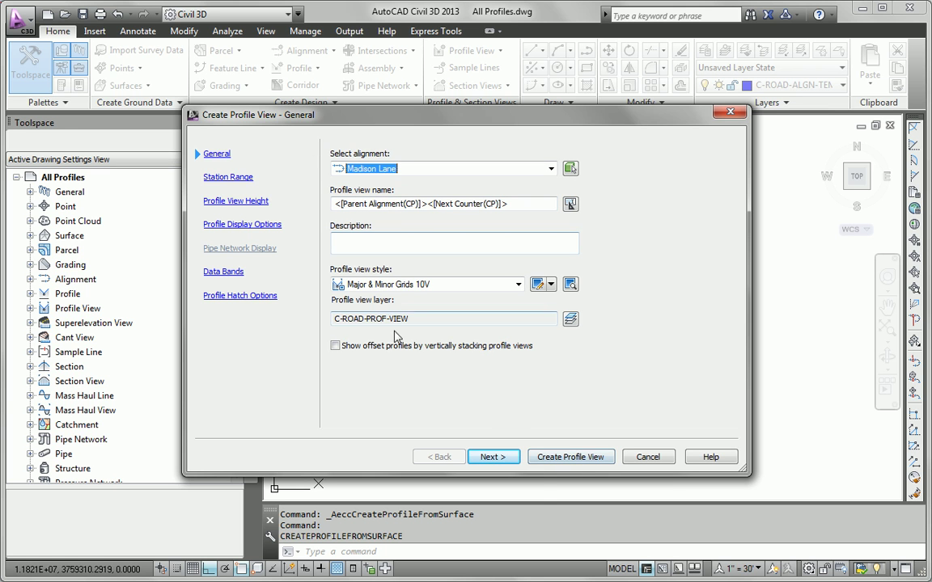
left_click(574, 458)
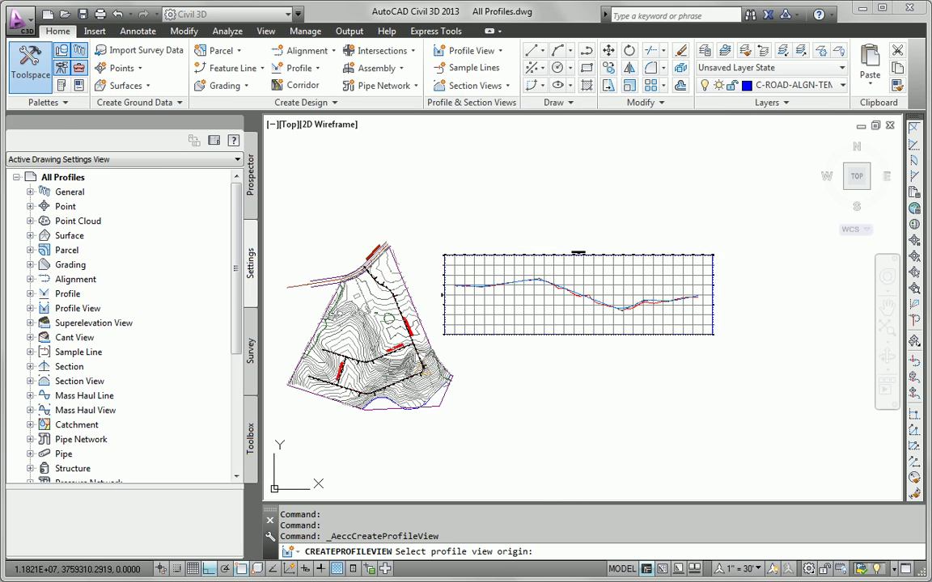
left_click(502, 429)
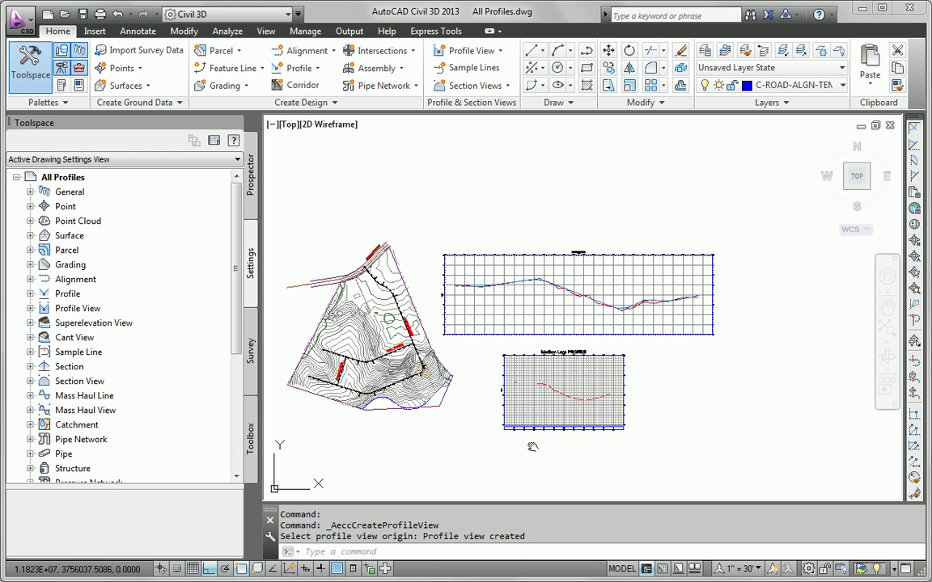
Create a profile view for Logan Court with the default settings, placing it below the Madison Lane profile view
mouse_move(532, 443)
middle_mouse_down()
mouse_move(514, 400)
mouse_move(522, 338)
middle_mouse_up()
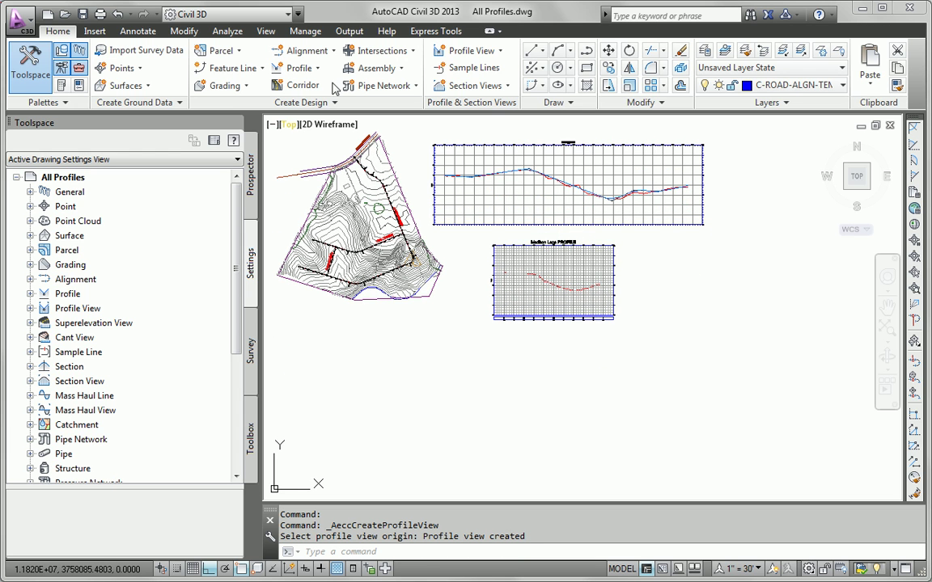
left_click(450, 55)
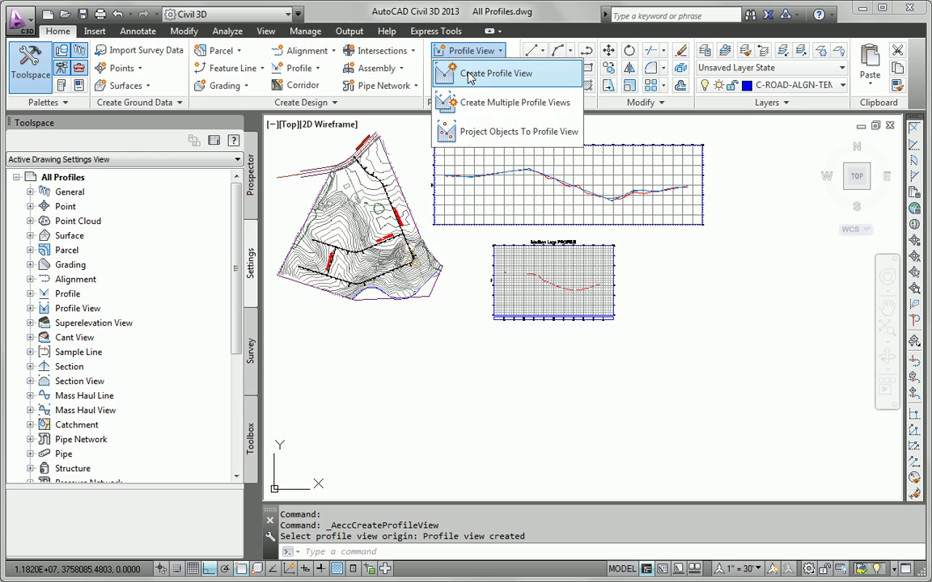
left_click(469, 74)
left_click(400, 169)
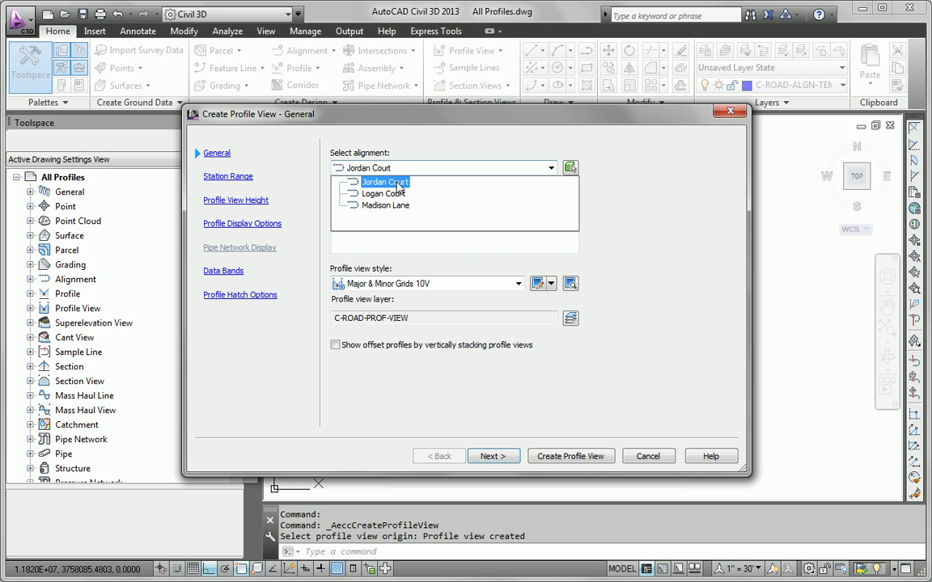
left_click(381, 193)
left_click(566, 457)
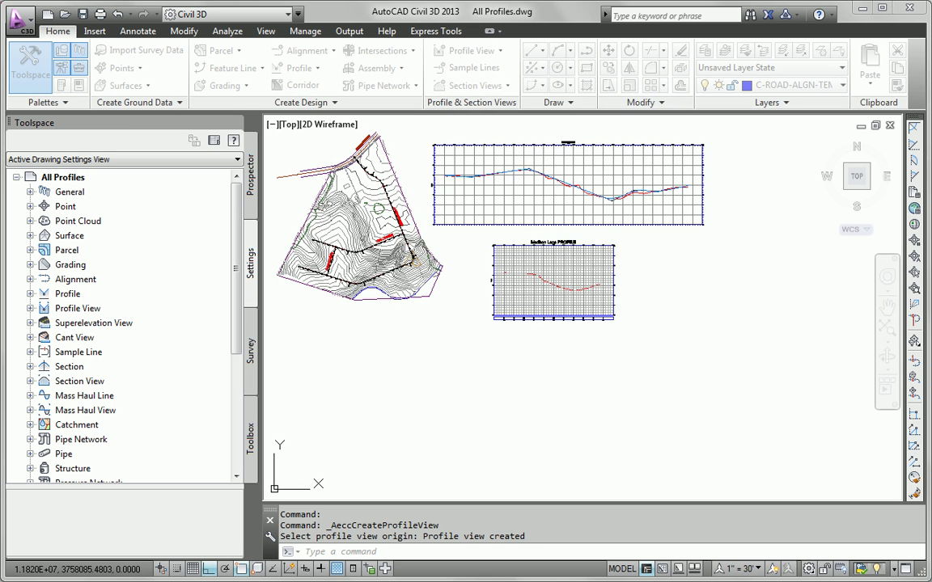
left_click(495, 408)
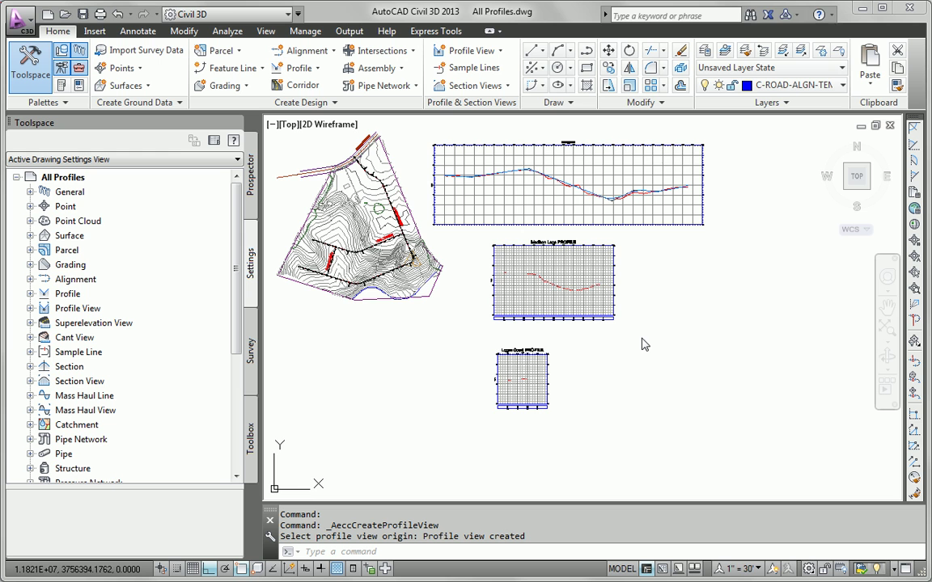
Start a new layout profile in the Madison Lane profile view with the Design Profile style and _No Labels label set
scroll(541, 270, "up", 5)
middle_click_drag(540, 270, 524, 317)
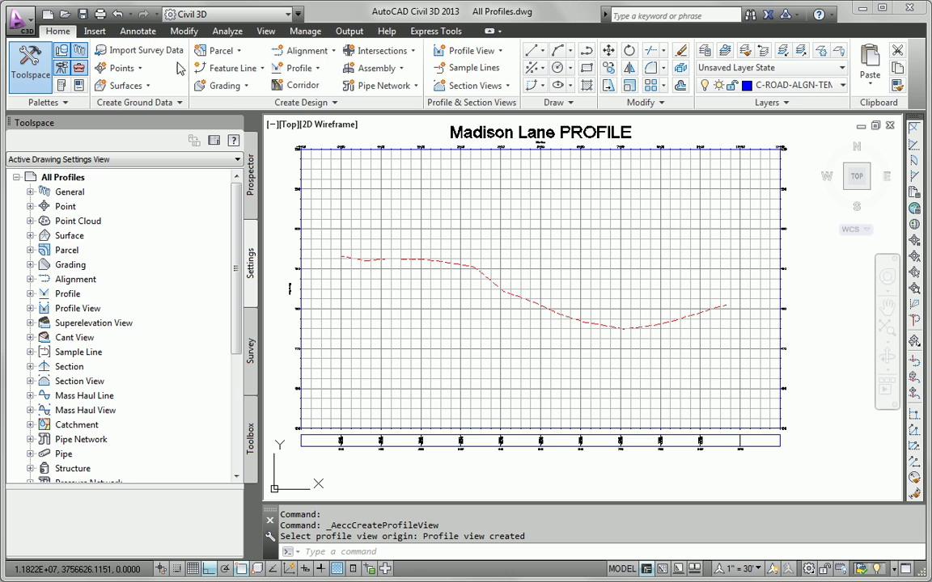
left_click(306, 70)
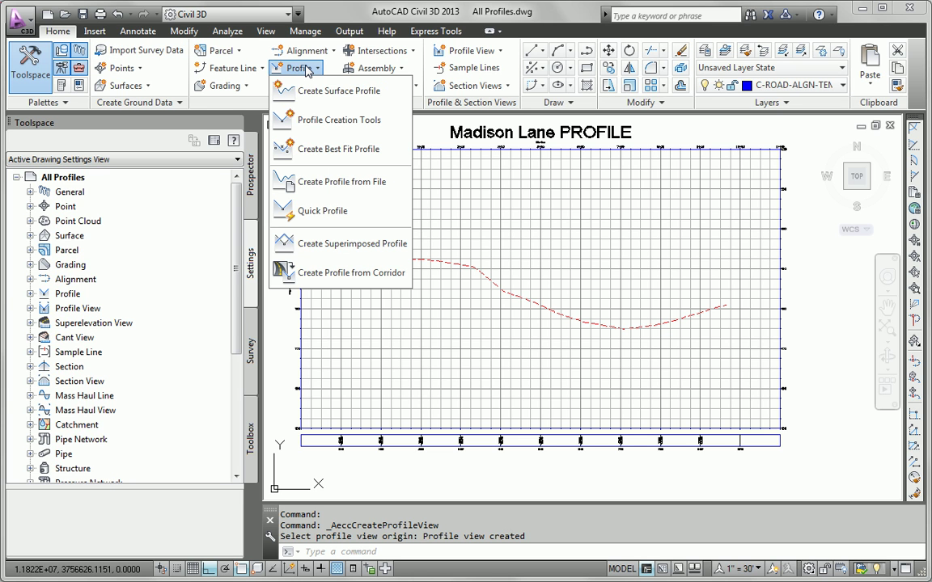
left_click(307, 120)
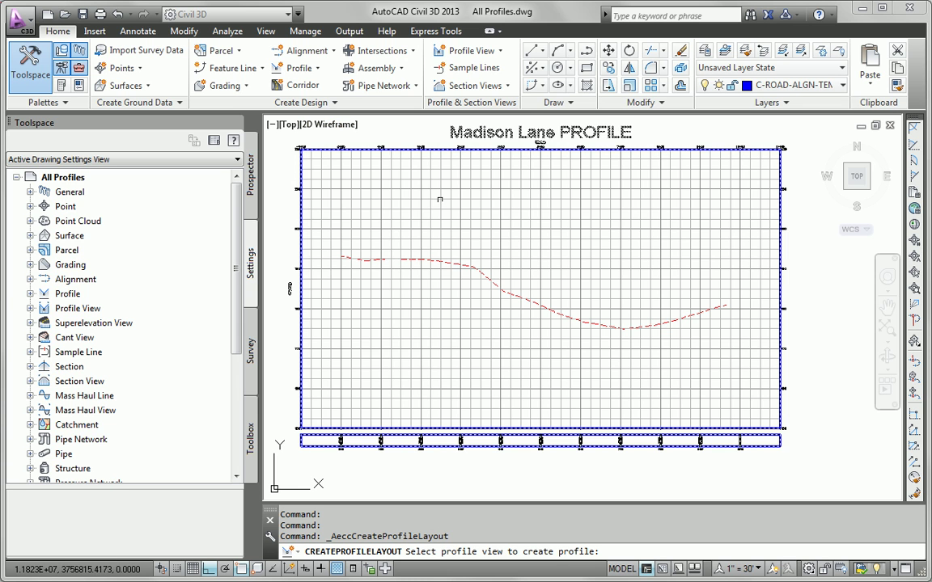
left_click(450, 229)
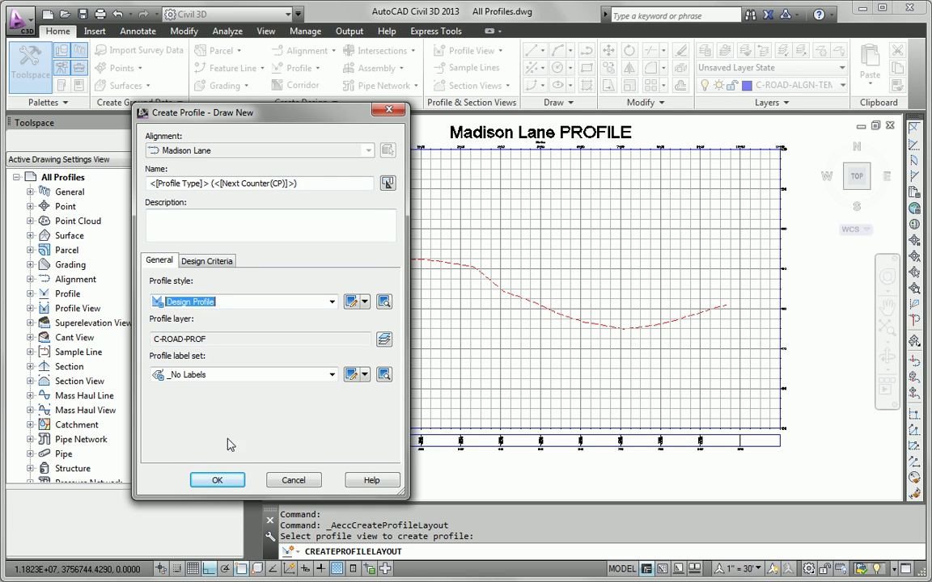
left_click(230, 481)
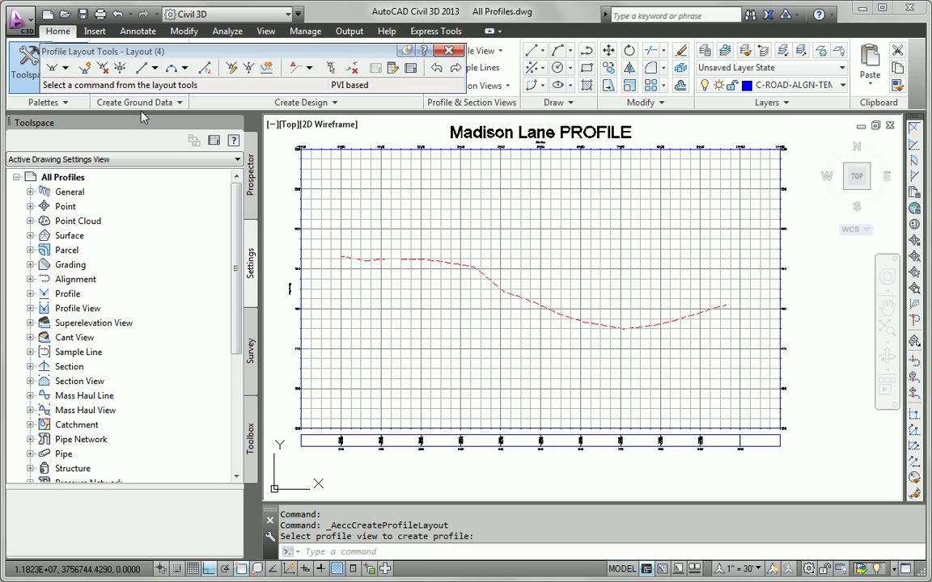
Begin Draw Tangents With Curves for the Madison Lane layout profile at the starting endpoint of the existing ground line
left_click(66, 68)
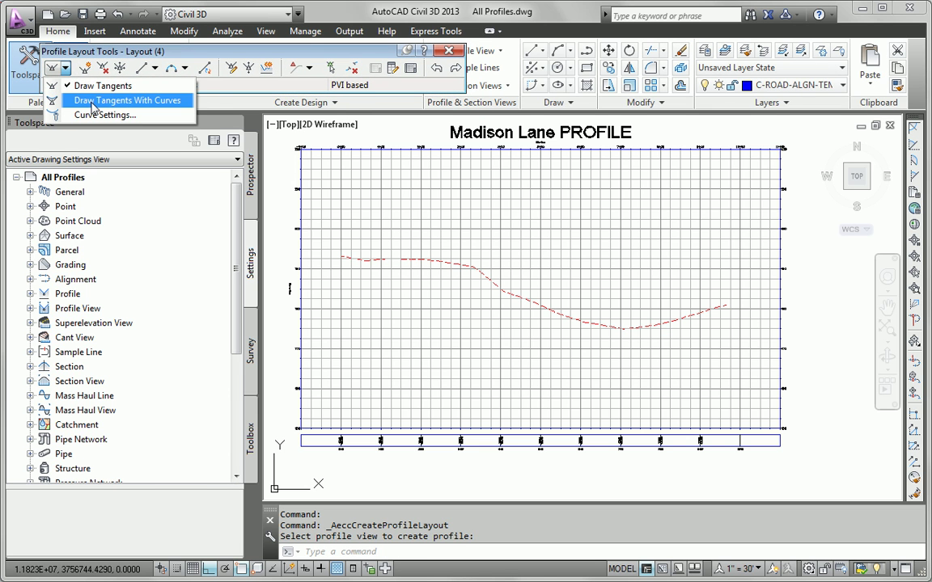
left_click(93, 103)
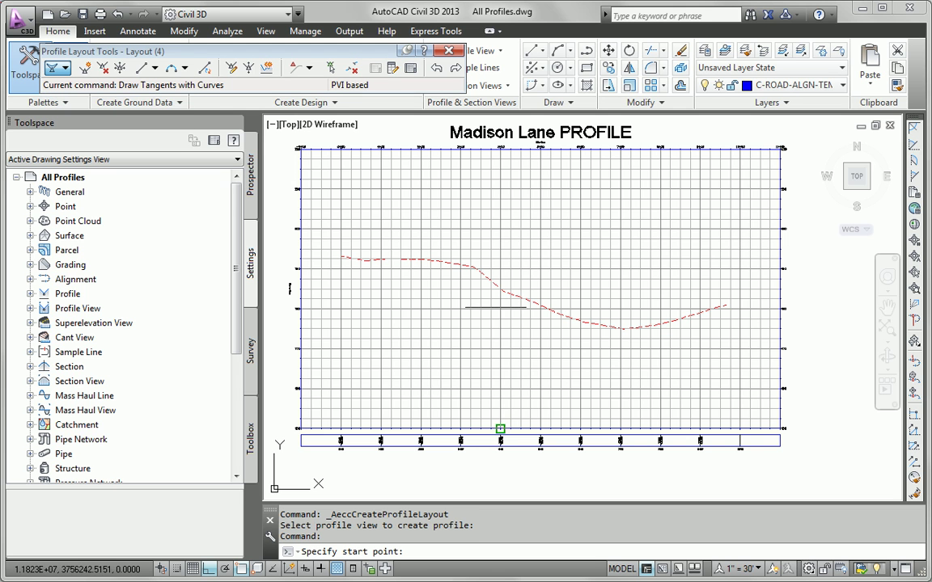
scroll(356, 267, "up", 2)
scroll(312, 234, "down", 3)
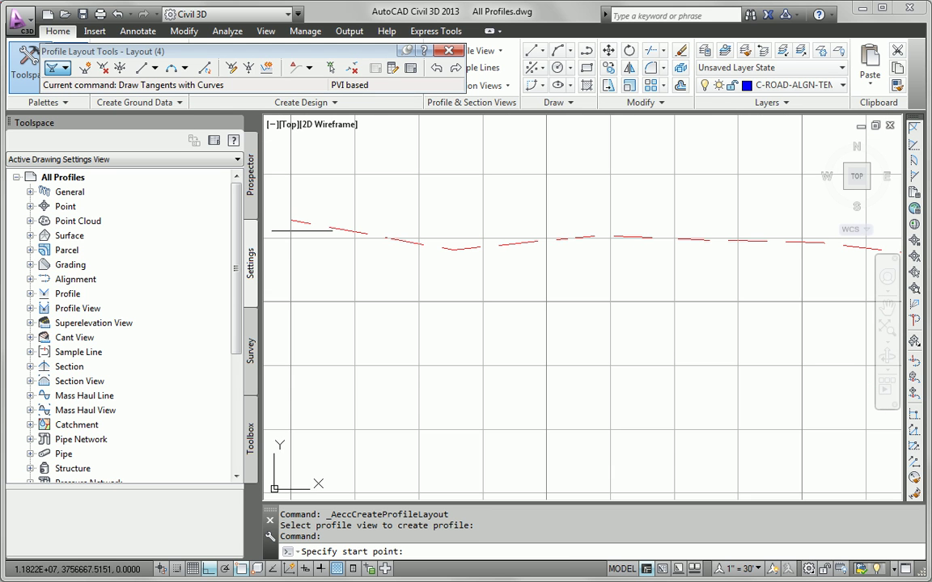
left_click(292, 217)
scroll(296, 230, "up", 3)
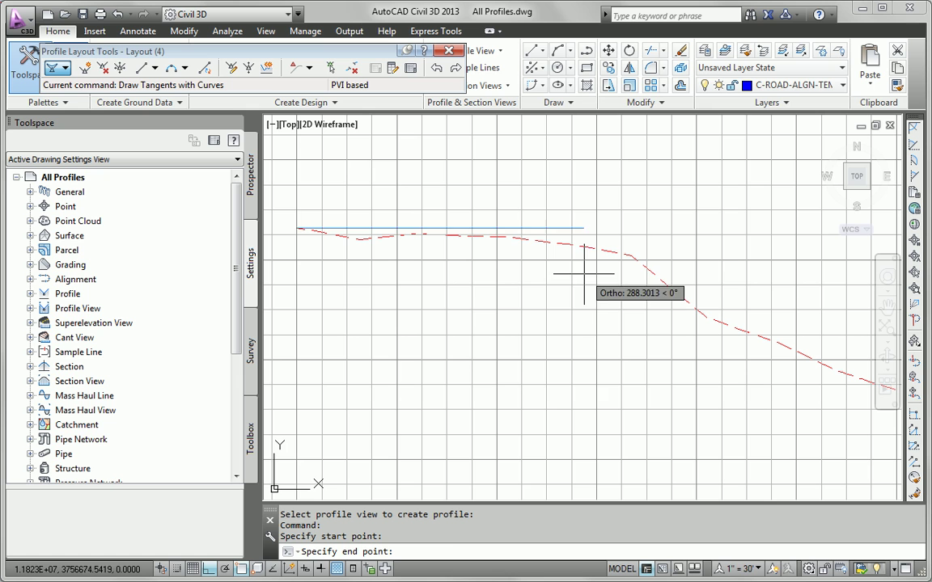
Turn off object snap and ortho, and place two PVIs, one near the ground line's steep drop and one just below its low point
key("F3")
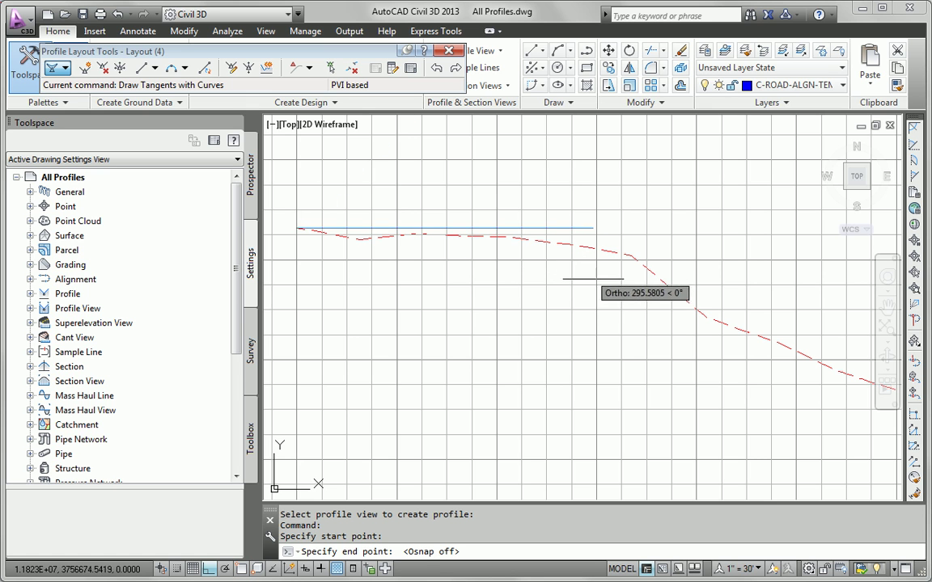
key("F8")
scroll(618, 263, "down", 3)
left_click(613, 261)
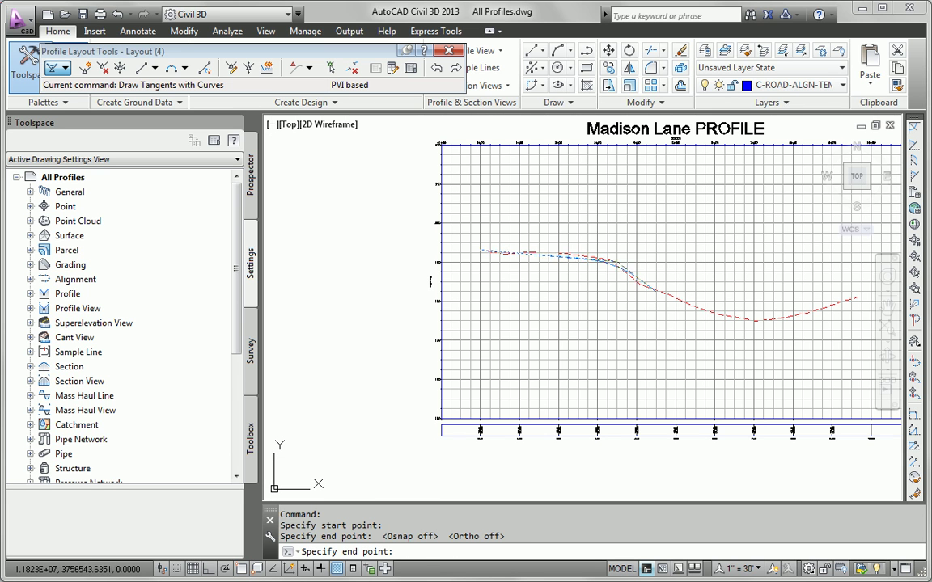
left_click(746, 330)
End the Madison Lane layout profile at the far end of the existing ground line using an Endpoint snap
middle_click_drag(768, 336, 566, 351)
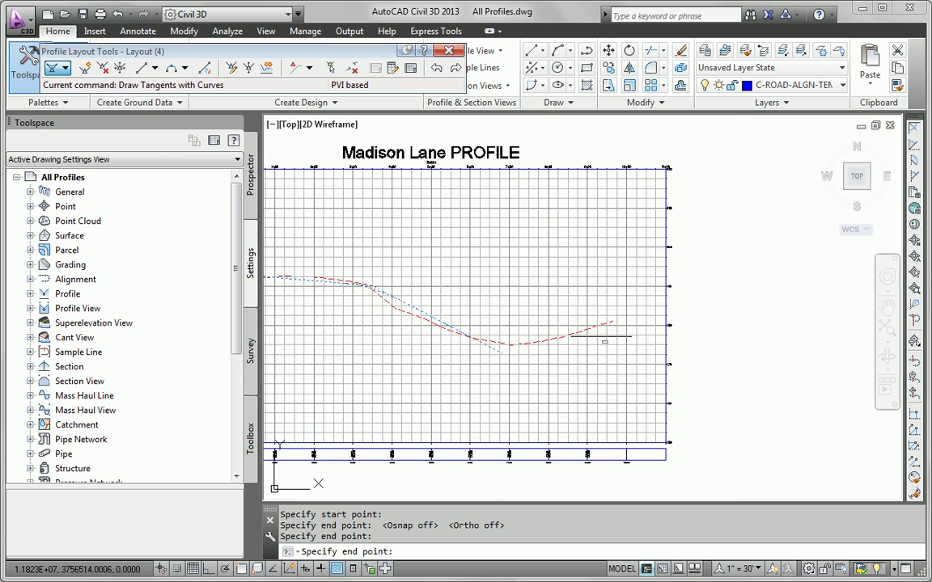
scroll(486, 356, "up", 3)
right_click(618, 327, "shift")
left_click(660, 404)
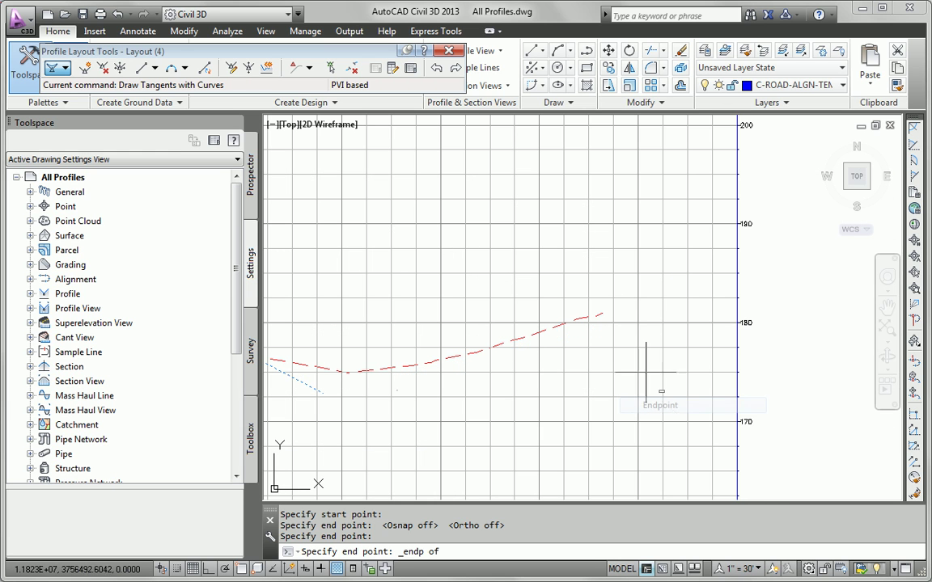
left_click(605, 318)
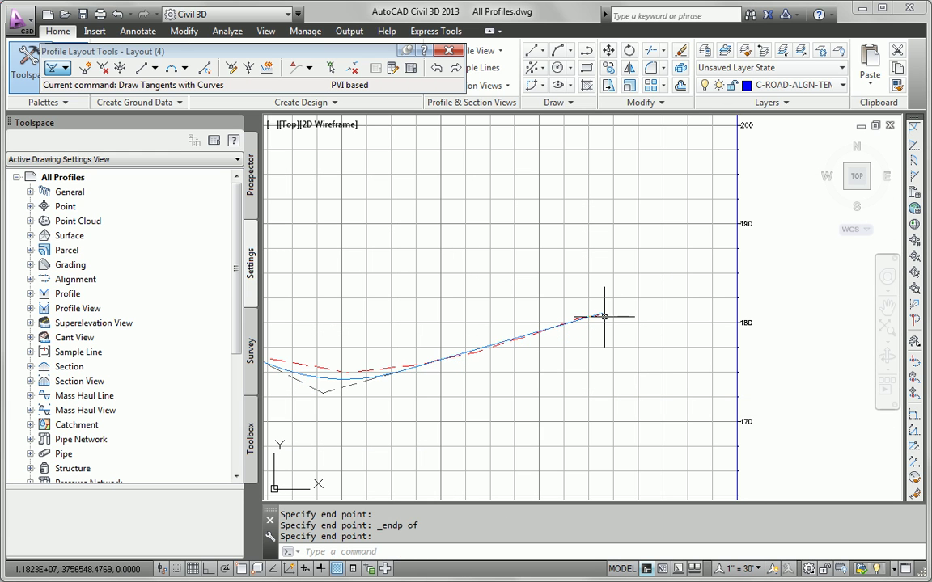
Close the Madison Lane layout tools and start a Logan Court layout profile with the Design Profile style and _No Labels label set
scroll(600, 327, "down", 6)
scroll(508, 463, "up", 7)
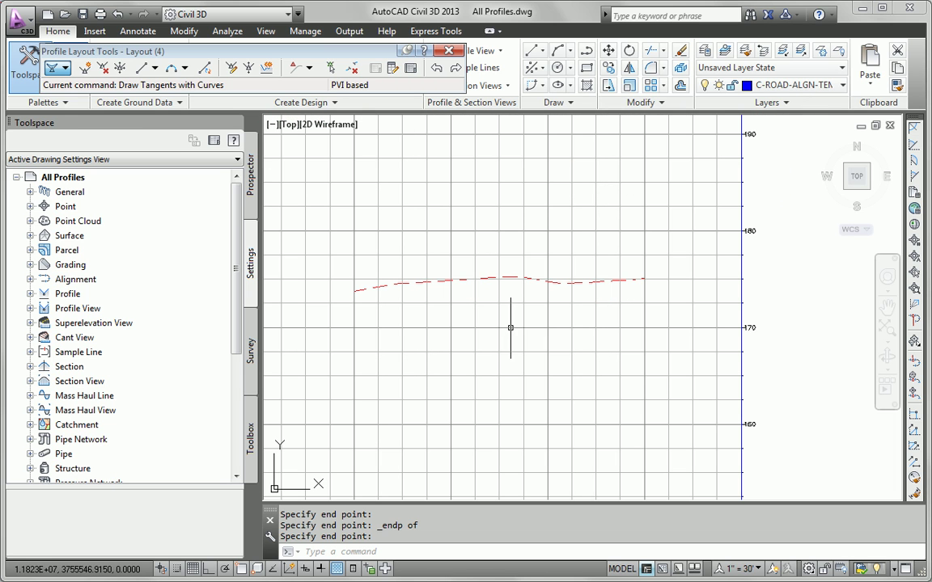
left_click(55, 72)
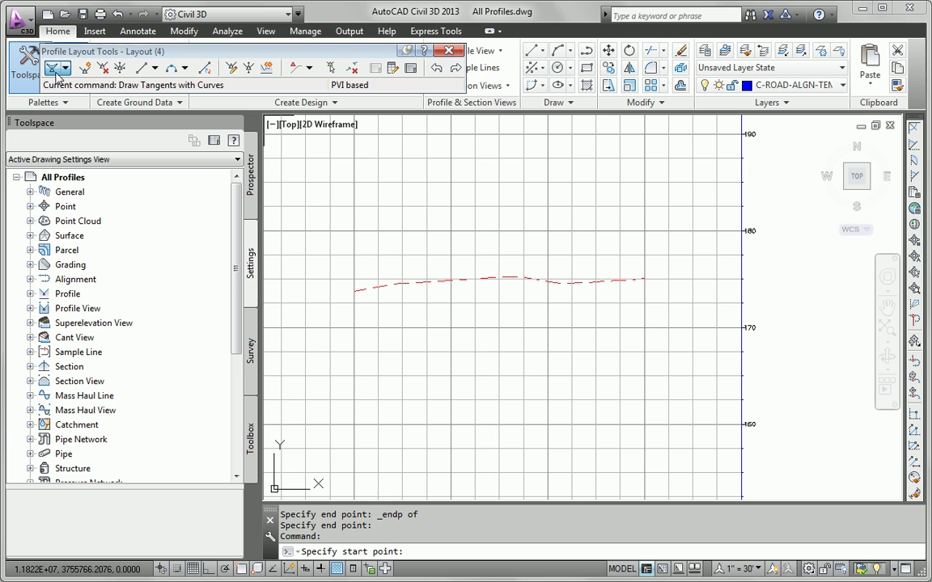
left_click(448, 50)
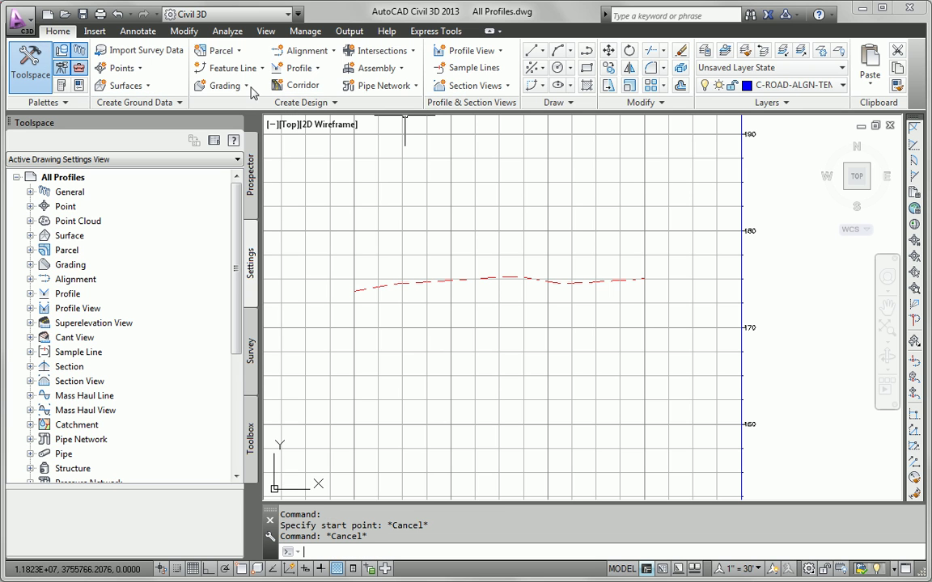
left_click(298, 67)
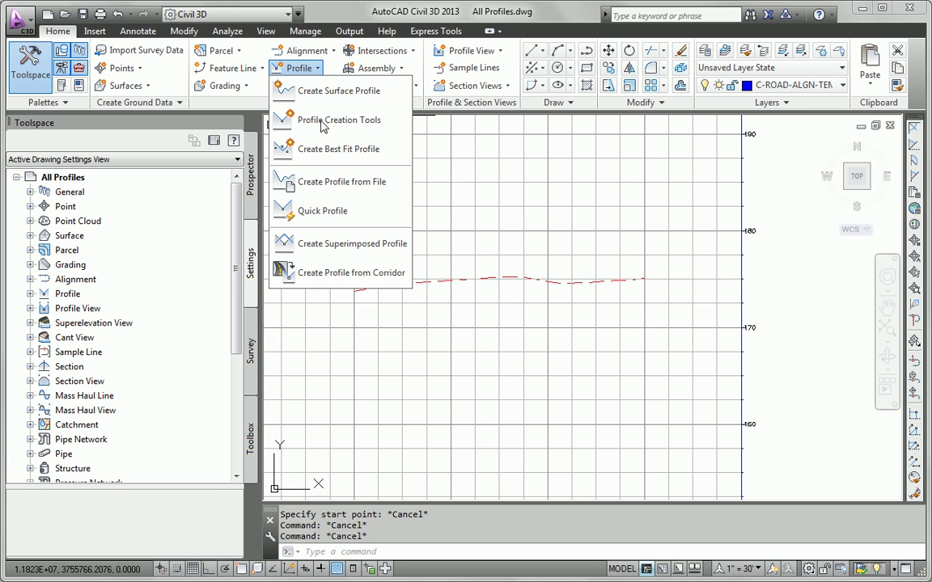
left_click(316, 120)
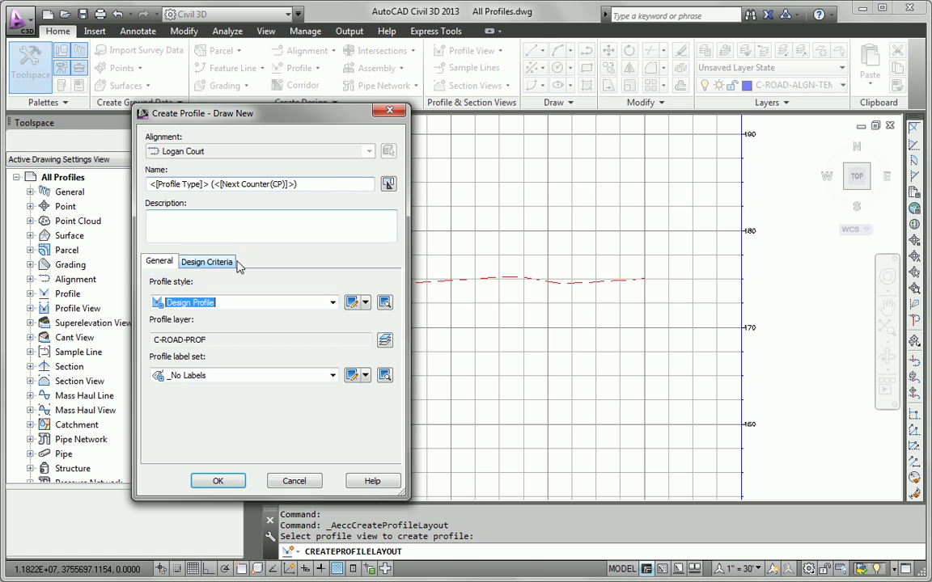
left_click(208, 475)
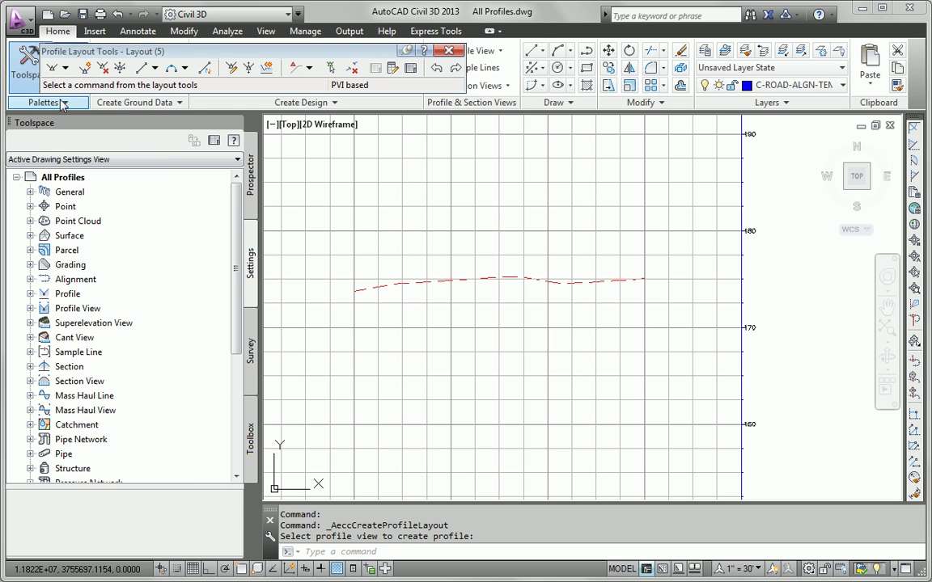
With object snap on, draw the Logan Court layout profile as one tangent between the existing ground line's two endpoints using Draw Tangents With Curves
left_click(65, 68)
left_click(96, 98)
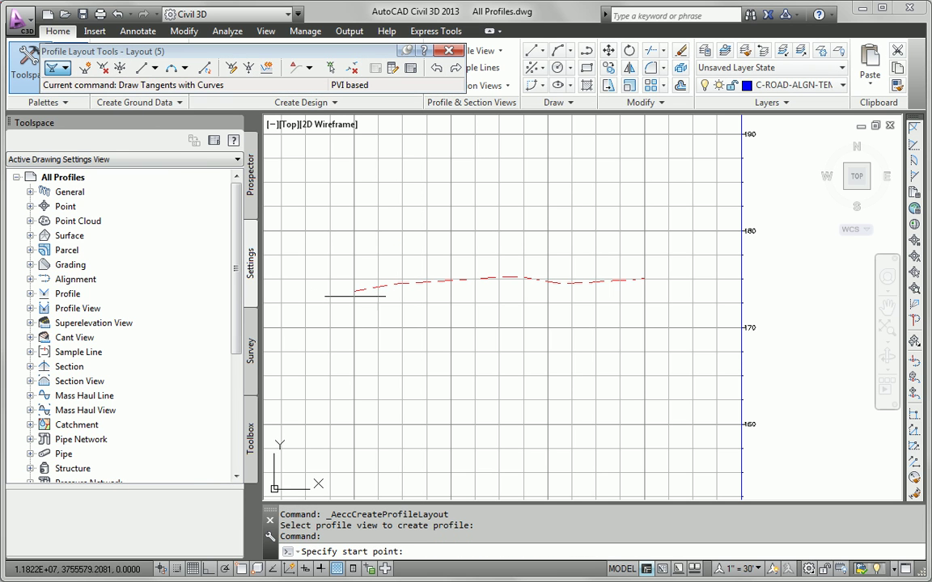
key("F3")
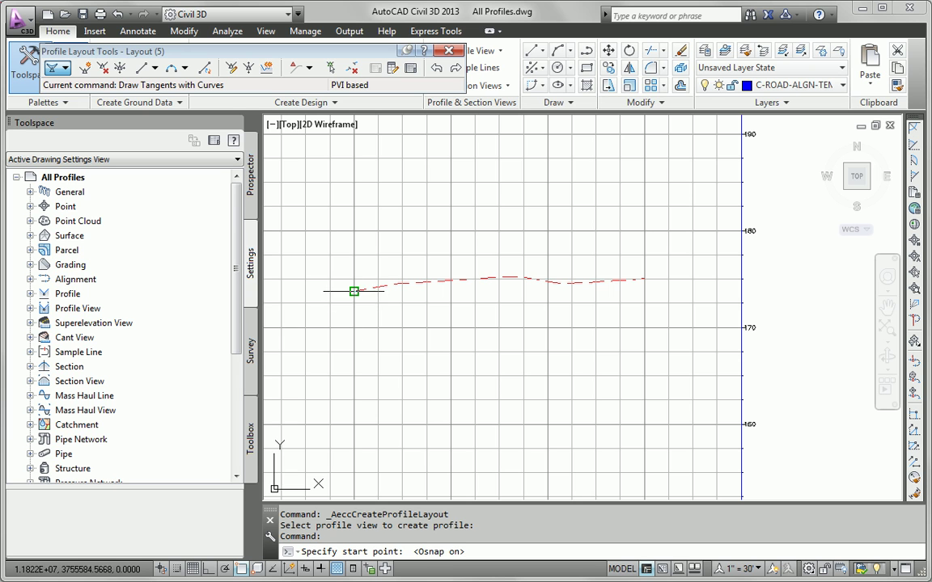
left_click(354, 290)
scroll(653, 289, "up", 4)
scroll(653, 284, "up", 5)
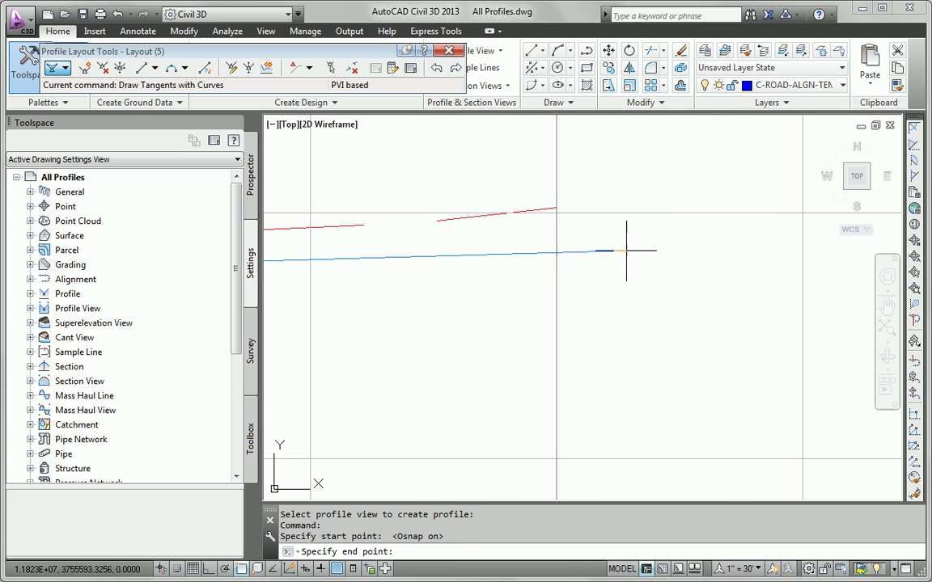
left_click(555, 207)
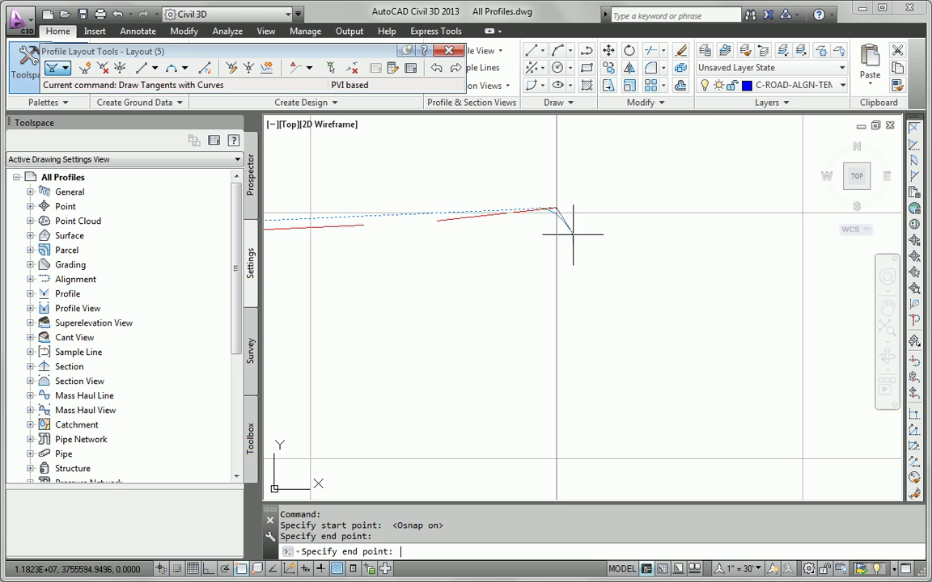
key("Return")
Examine the Madison Lane design profile against the existing ground line from its start to its far end
scroll(555, 277, "down", 6)
scroll(558, 308, "down", 2)
middle_click_drag(514, 316, 534, 336)
scroll(537, 385, "down", 3)
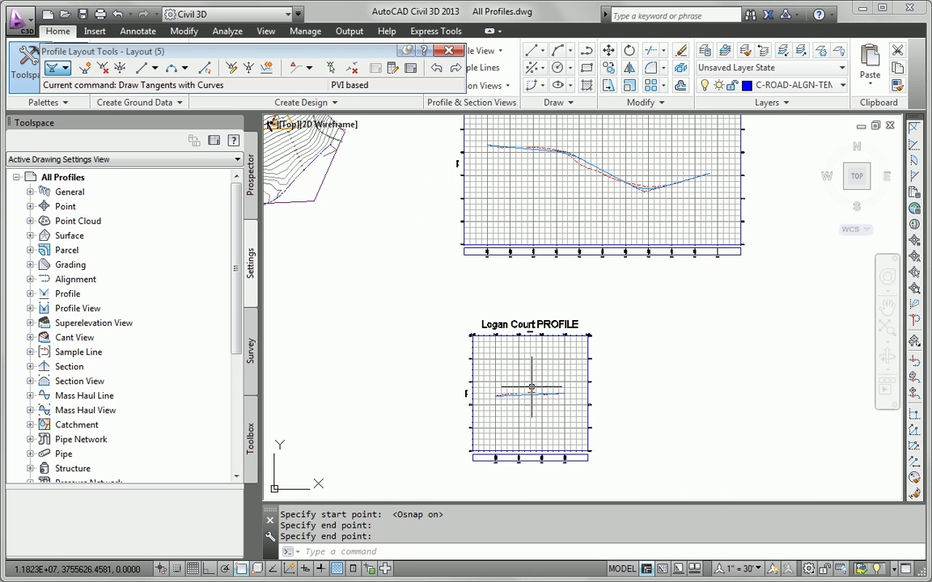
middle_click_drag(536, 385, 492, 266)
scroll(492, 266, "up", 5)
scroll(493, 265, "up", 3)
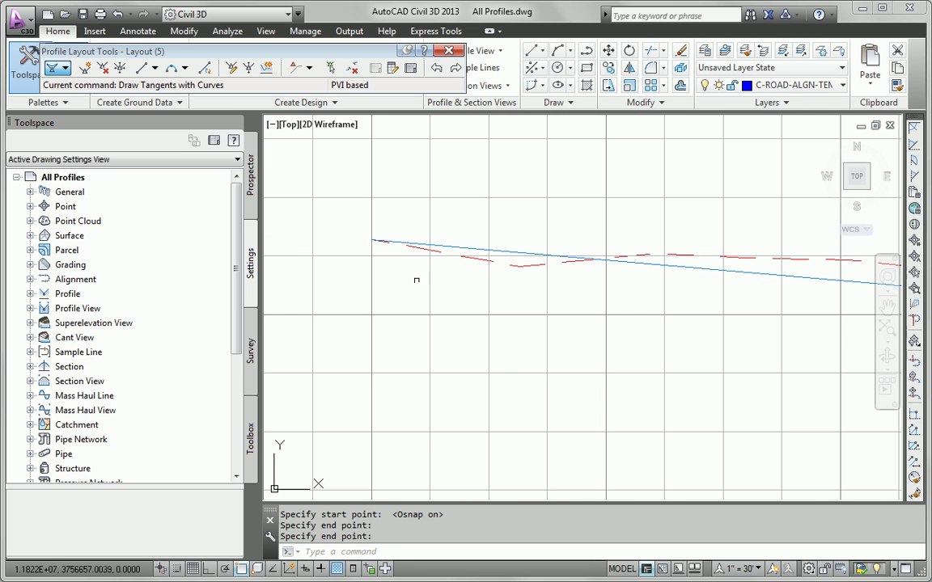
scroll(567, 313, "down", 3)
scroll(568, 314, "up", 1)
middle_click_drag(476, 313, 414, 269)
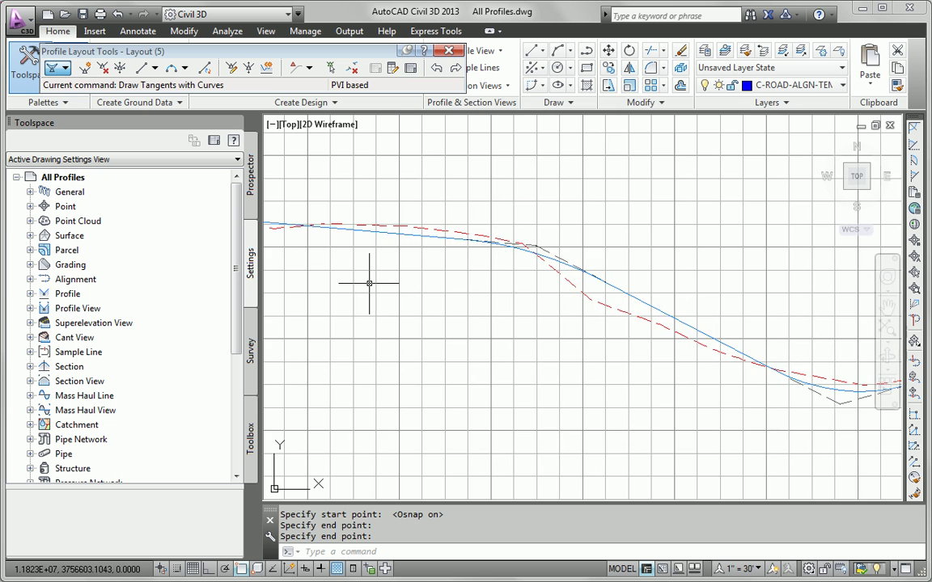
middle_click_drag(514, 337, 324, 328)
scroll(582, 356, "down", 2)
scroll(790, 343, "up", 5)
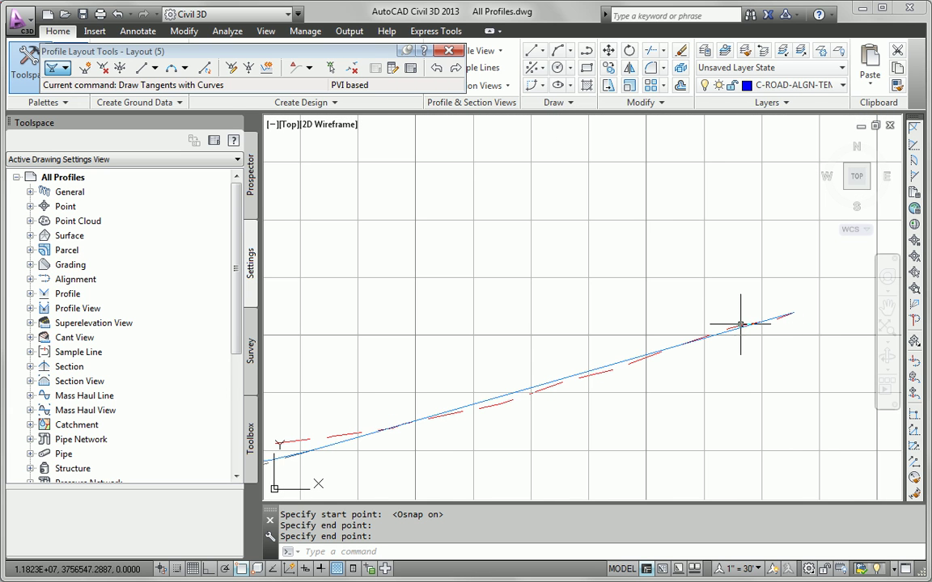
scroll(741, 324, "down", 3)
scroll(742, 323, "up", 3)
scroll(744, 324, "up", 3)
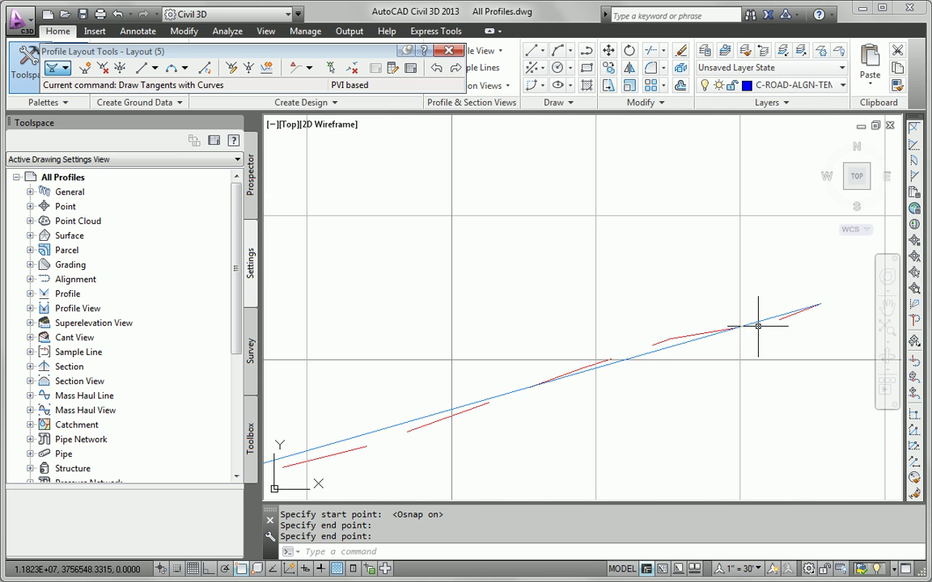
Stretch the far end of the Madison Lane layout profile straight down, slightly below the existing ground line, with ortho on
key("Return")
left_click(765, 316)
left_click(821, 304)
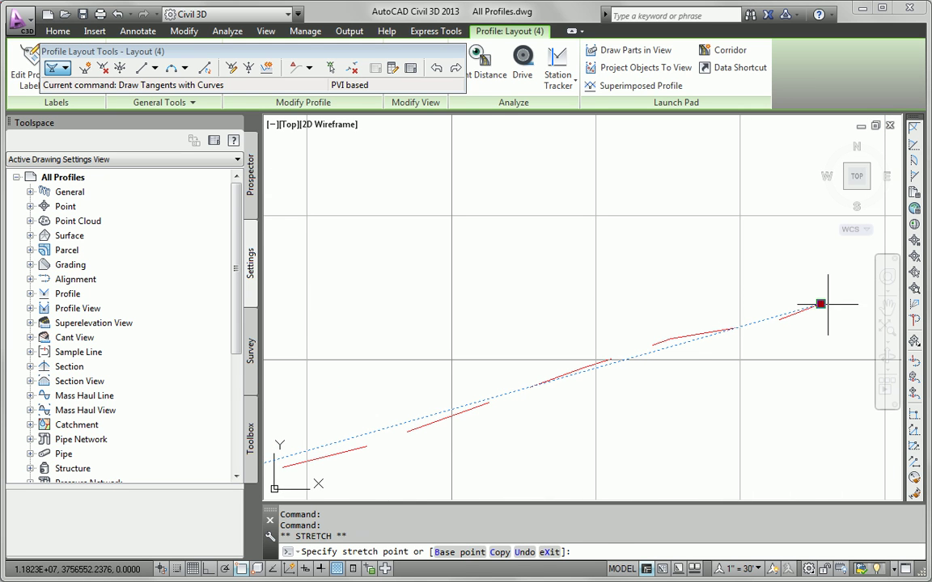
key("F8")
left_click(821, 342)
key("Escape")
scroll(786, 376, "down", 2)
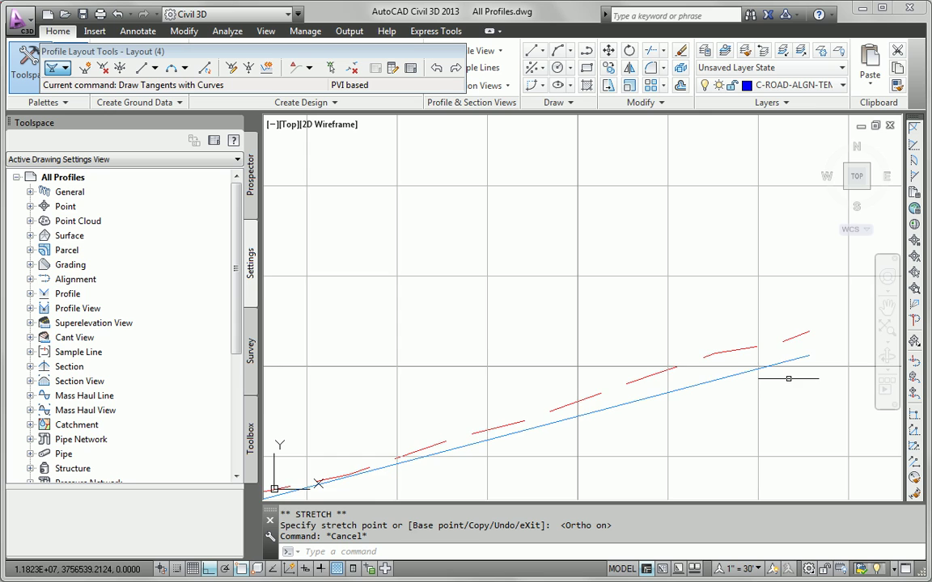
Review both profile views and display the editing grips of the Madison Lane design profile
scroll(794, 384, "down", 3)
scroll(817, 339, "up", 1)
scroll(818, 339, "down", 3)
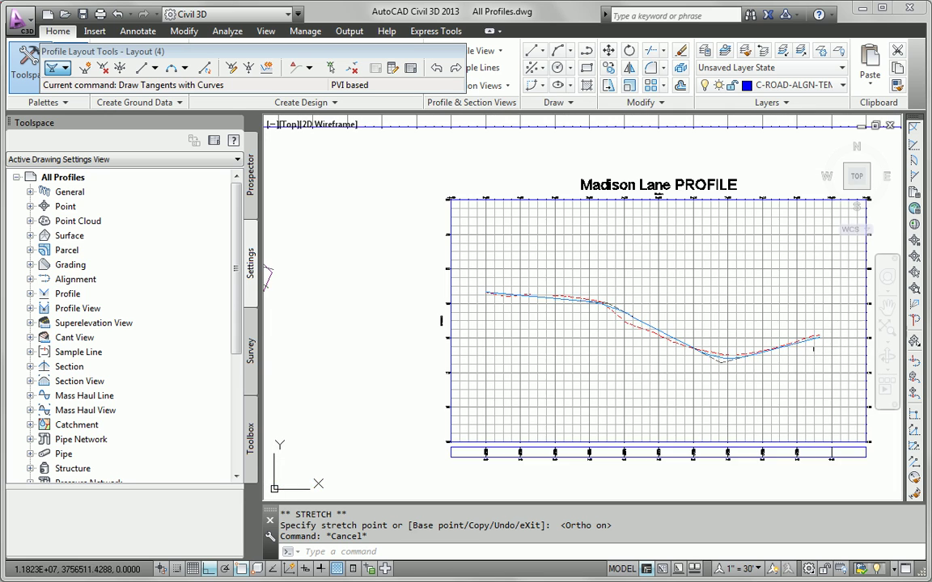
scroll(710, 347, "down", 2)
mouse_move(686, 322)
middle_mouse_down()
mouse_move(669, 324)
mouse_move(625, 290)
middle_mouse_up()
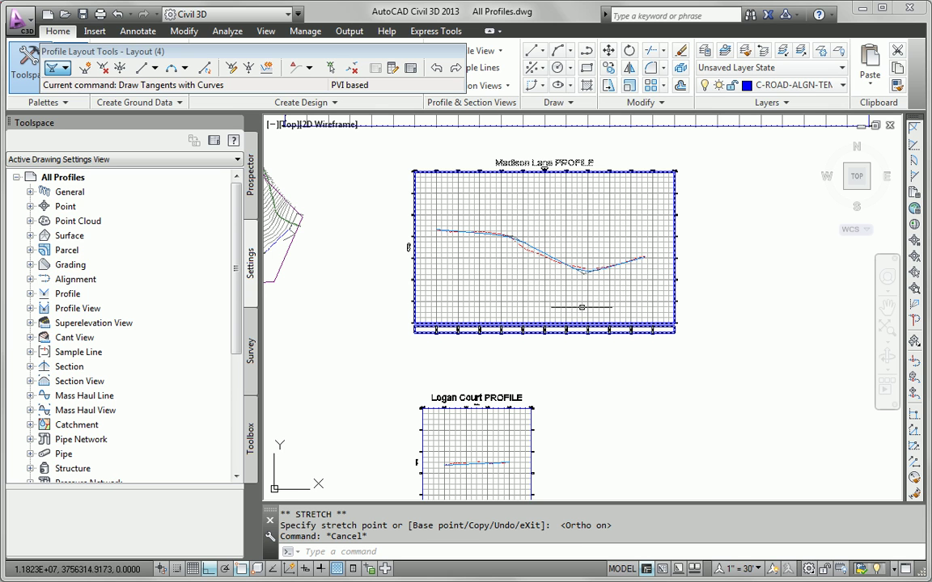
scroll(574, 291, "up", 6)
key("Escape")
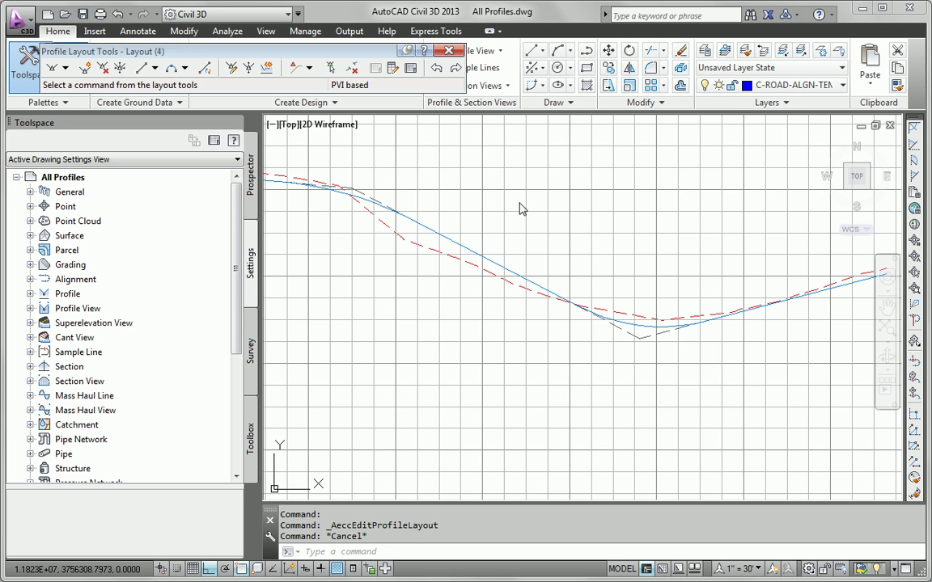
left_click(497, 266)
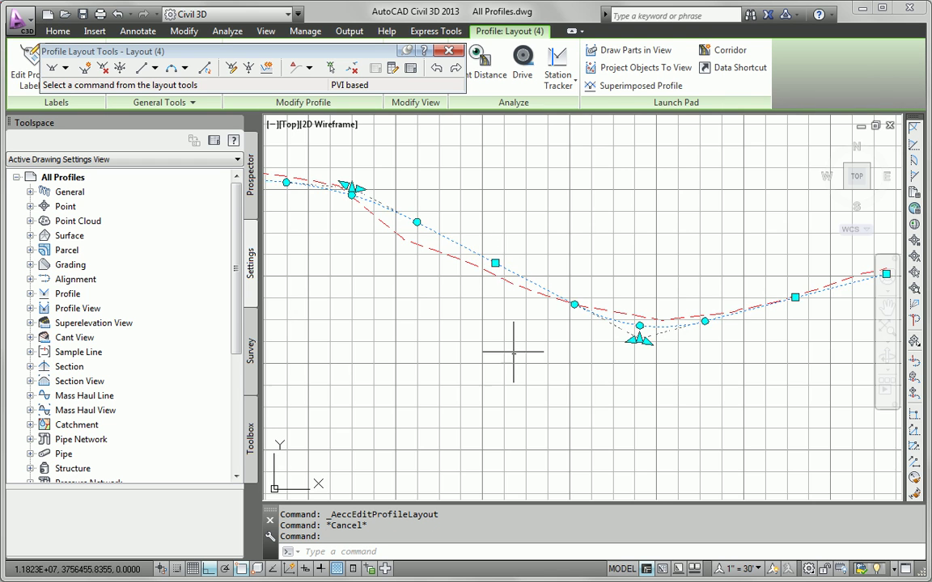
scroll(513, 352, "down", 6)
scroll(568, 349, "up", 2)
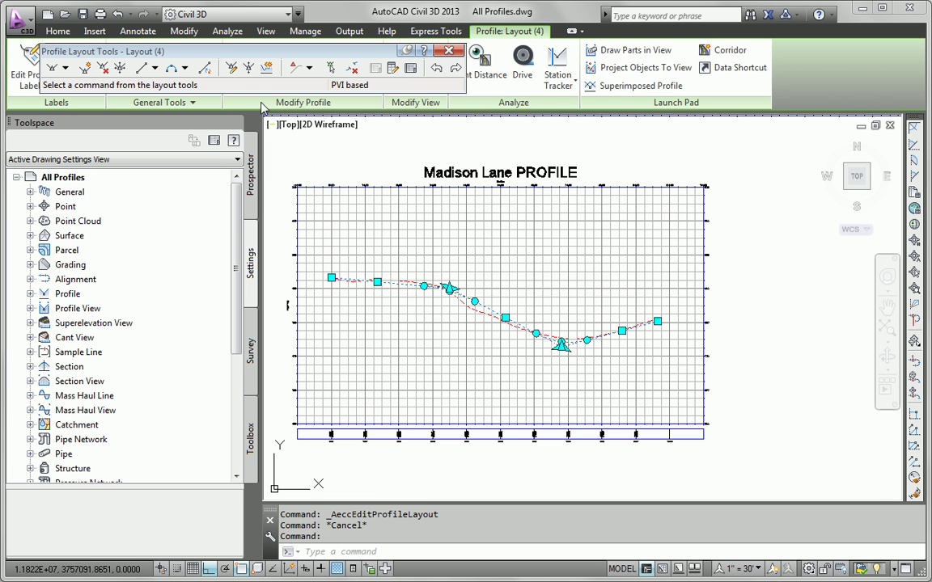
Reopen the Geometry Editor for the Madison Lane layout profile and show its PVI table, shortened and moved to reveal the profile
left_click(449, 50)
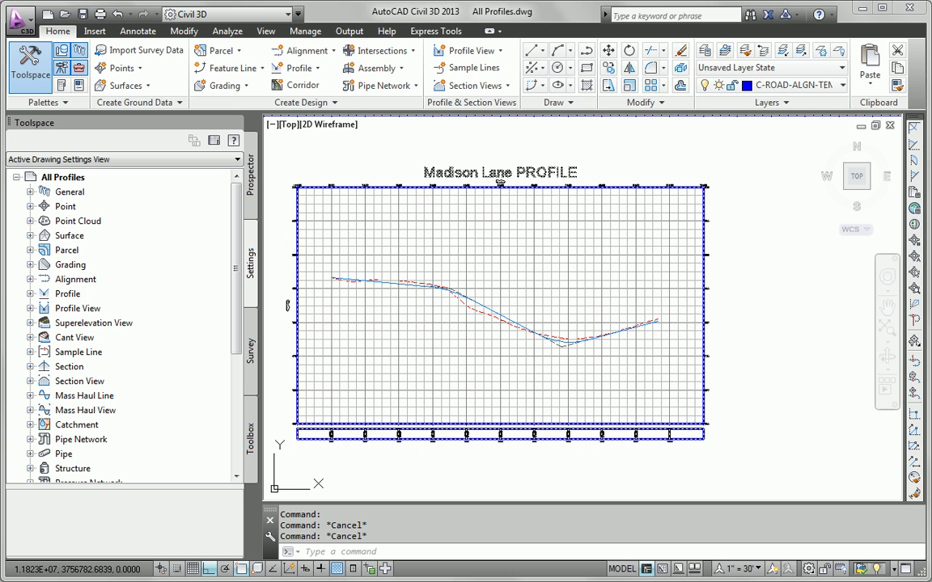
left_click(491, 313)
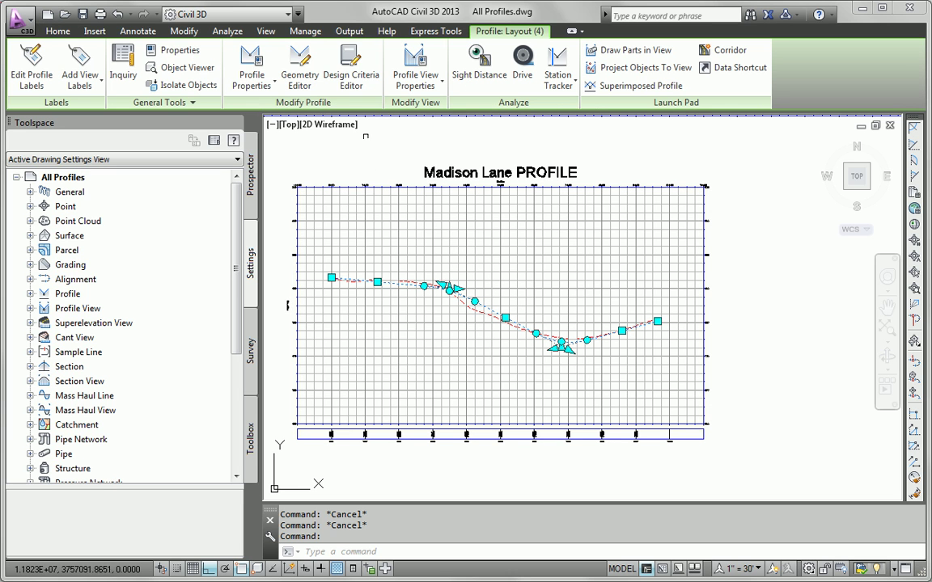
left_click(304, 80)
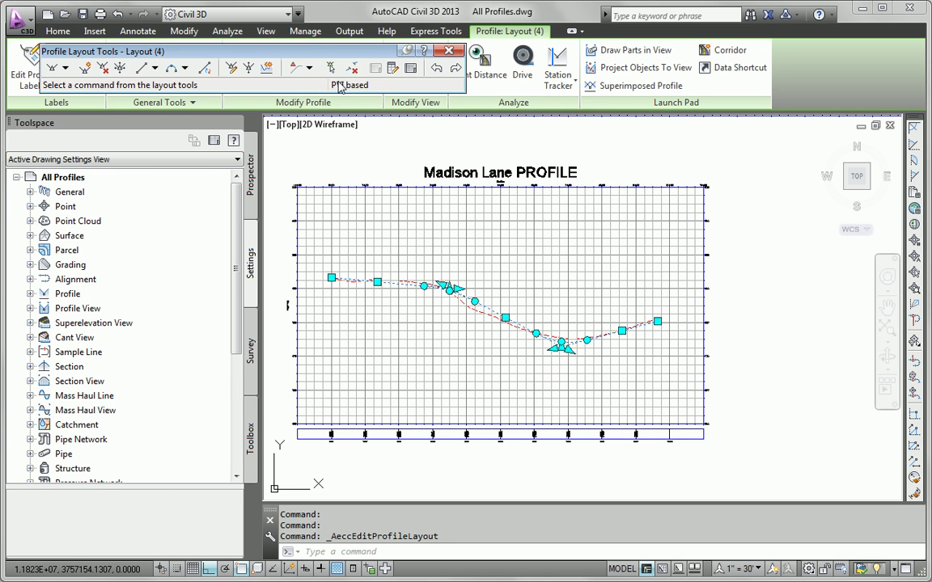
left_click(410, 69)
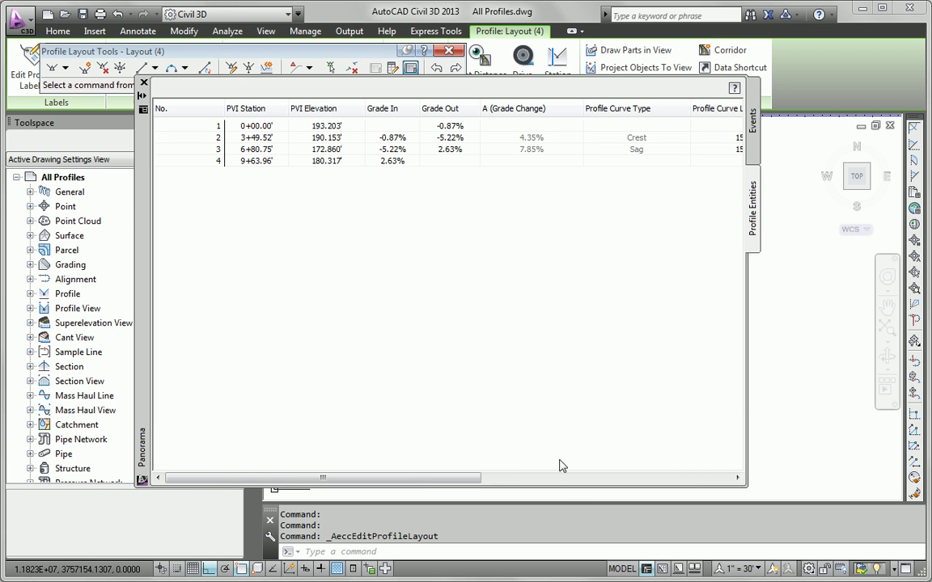
mouse_move(561, 485)
left_mouse_down()
mouse_move(503, 228)
mouse_move(450, 204)
left_mouse_up()
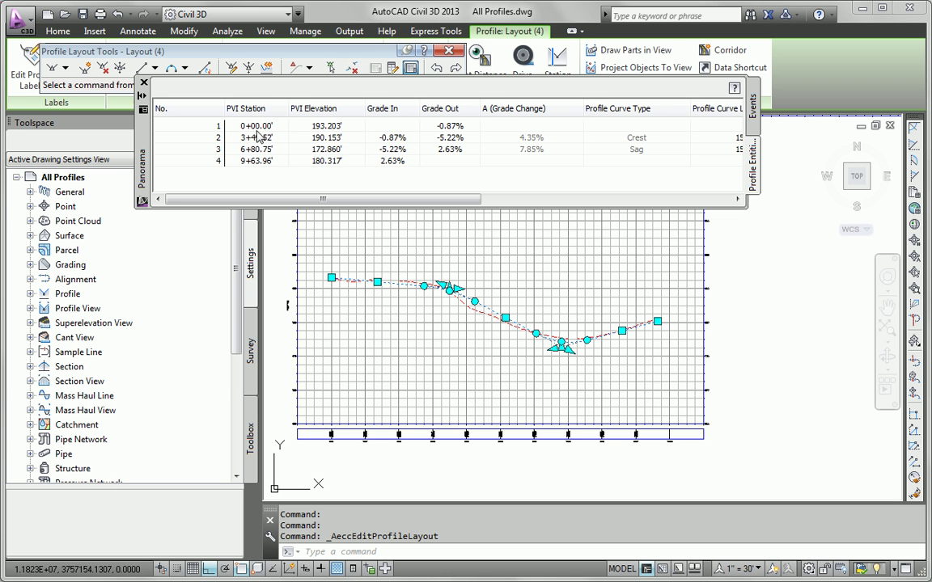
left_click_drag(131, 130, 136, 185)
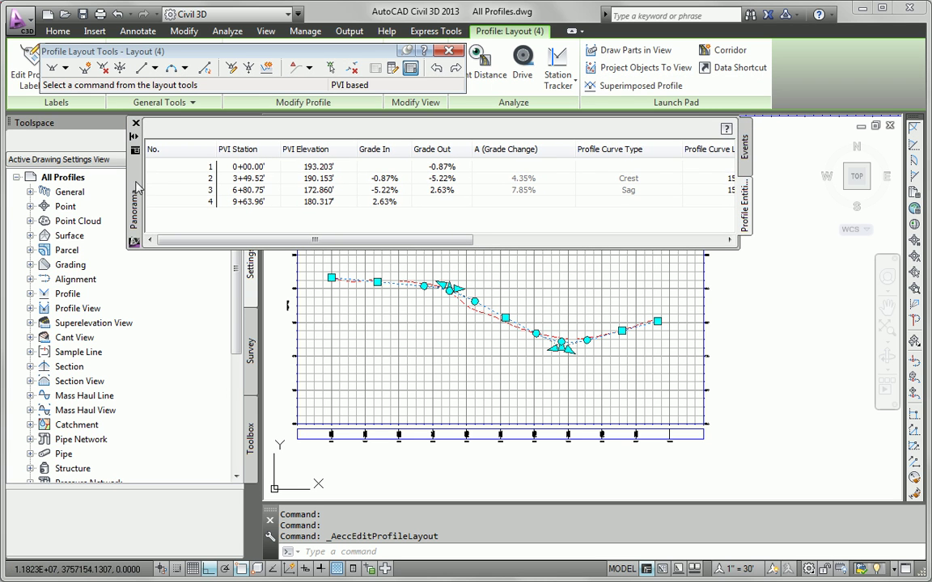
Set the station of PVI 2 to 3+50 and the station of PVI 3 to 6+80
double_click(263, 178)
type("3")
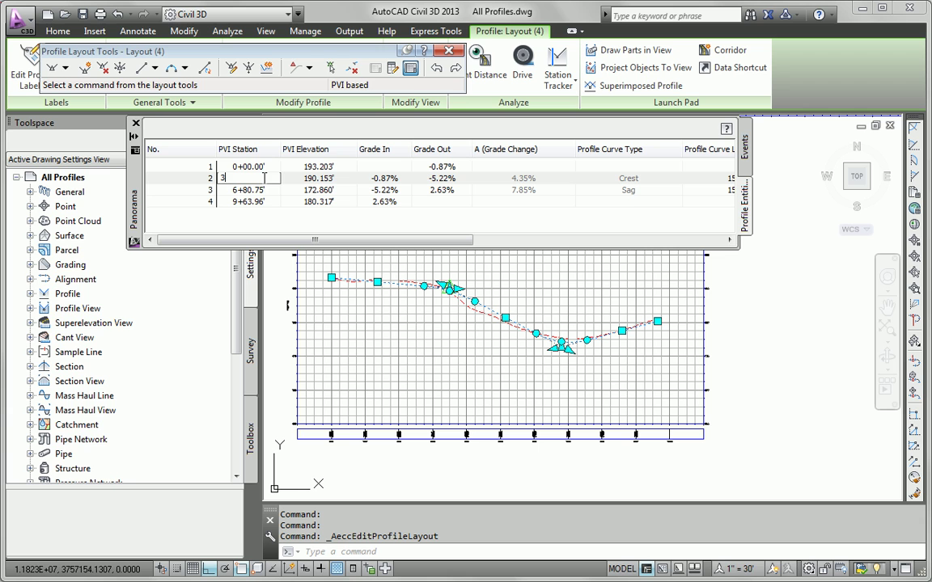
type("+50")
key("Return")
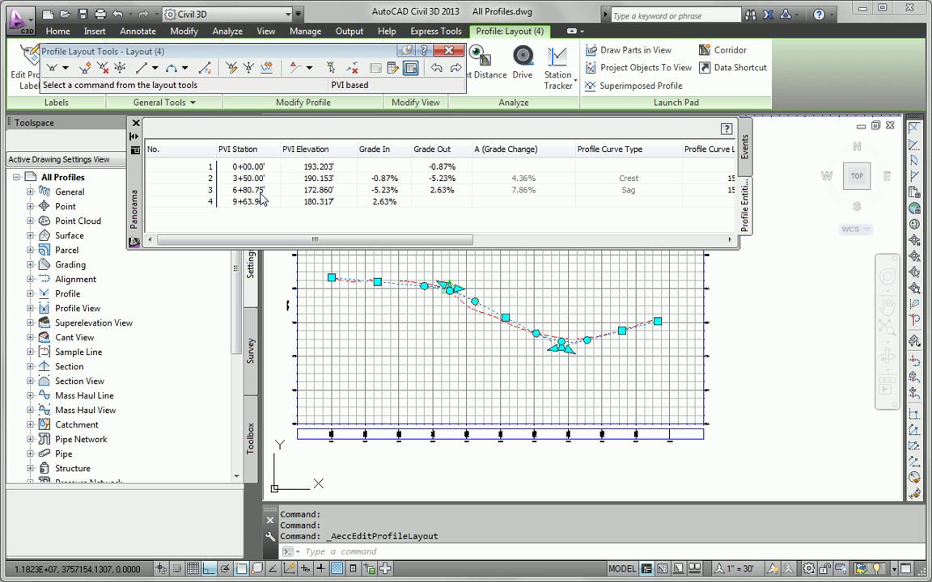
double_click(261, 190)
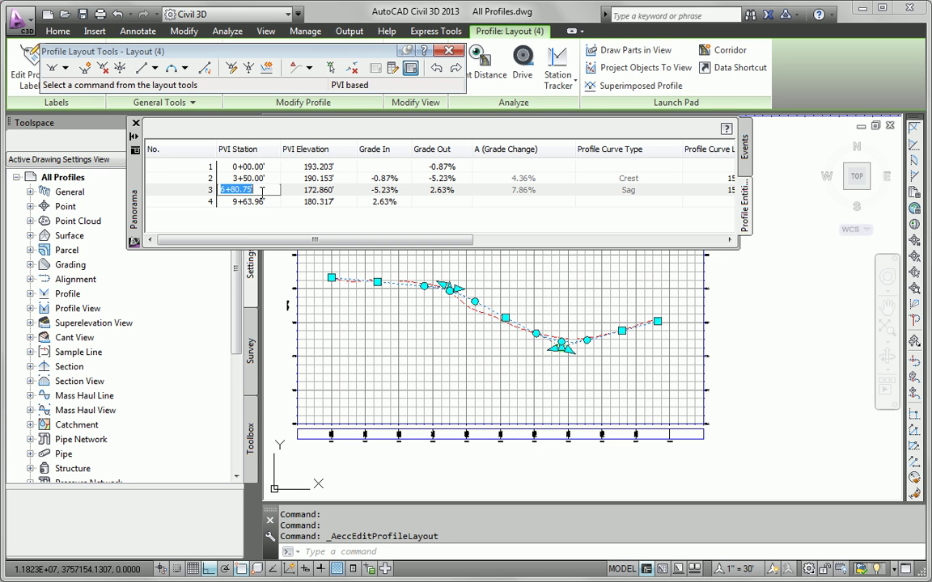
type("680")
key("Return")
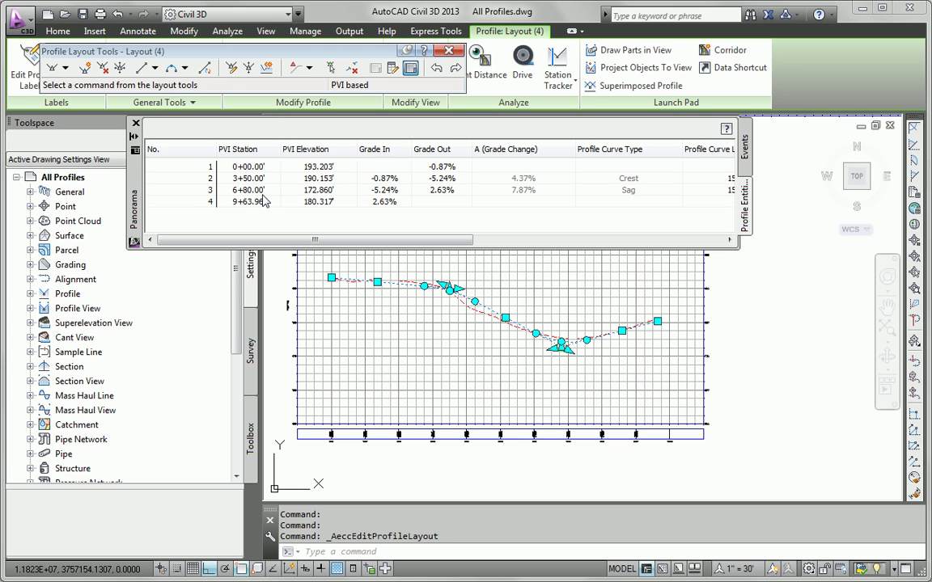
Set the station of the Madison Lane profile's last PVI, number 4, to 9+65
left_click(268, 204)
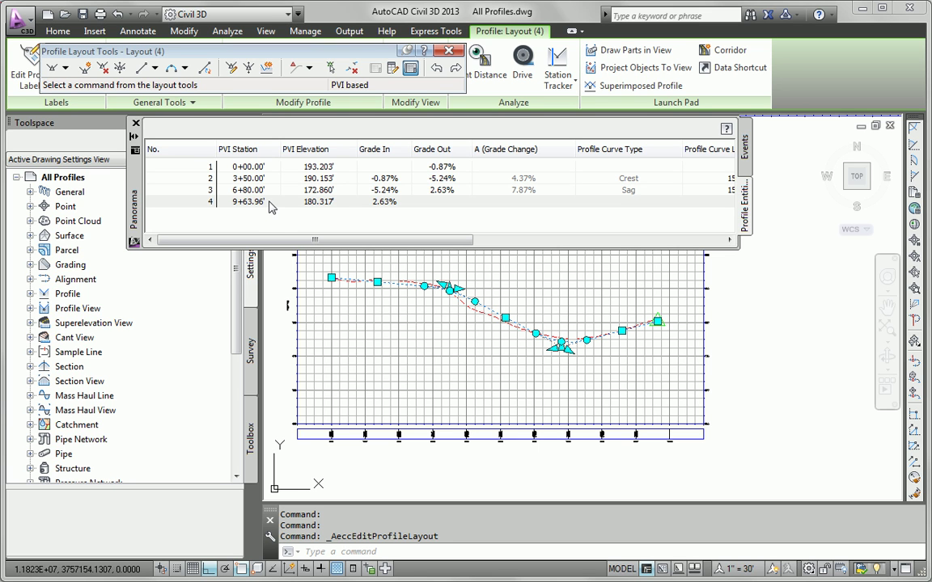
left_click(270, 203)
type("9")
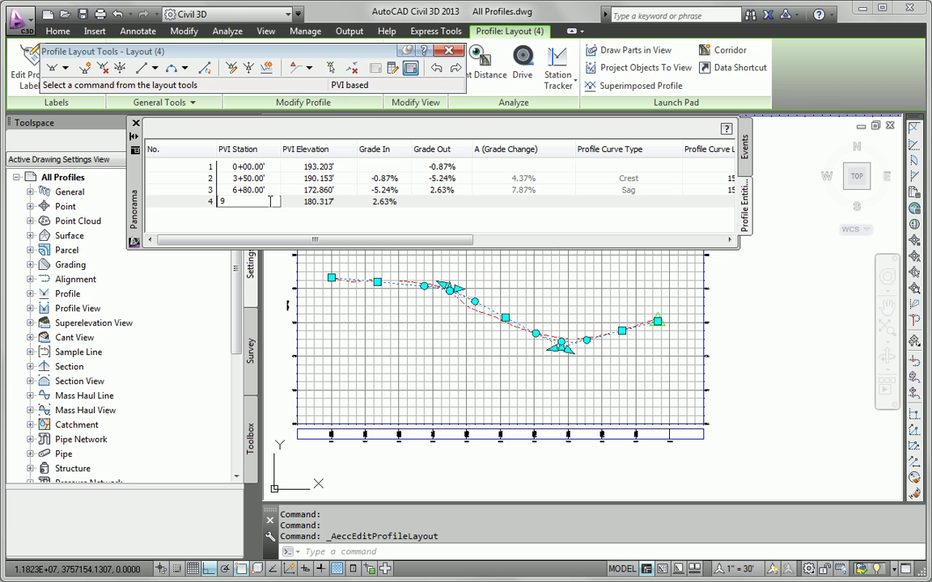
type("+65")
key("Return")
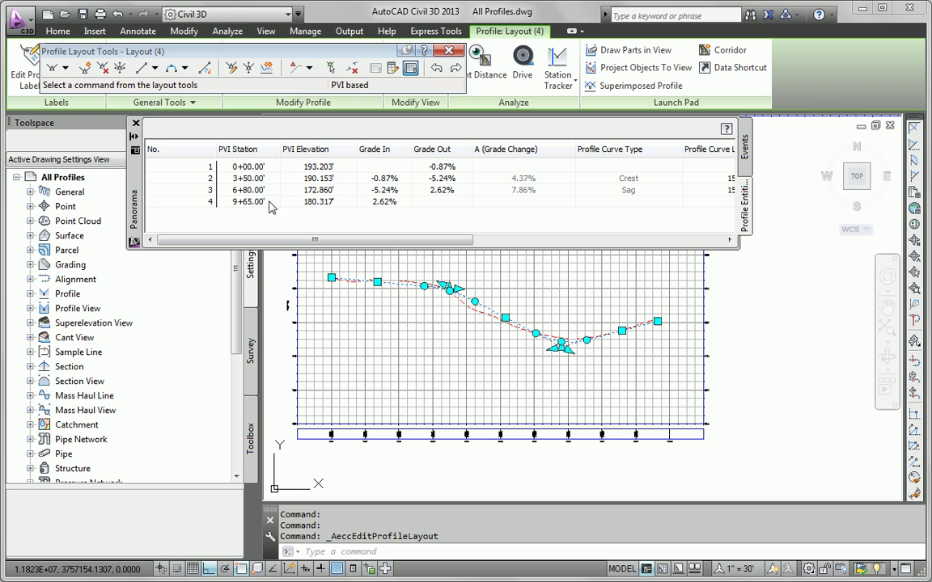
Set the elevation of Madison Lane's PVI 1 to 193 and of PVI 2 to 190
double_click(333, 167)
type("193")
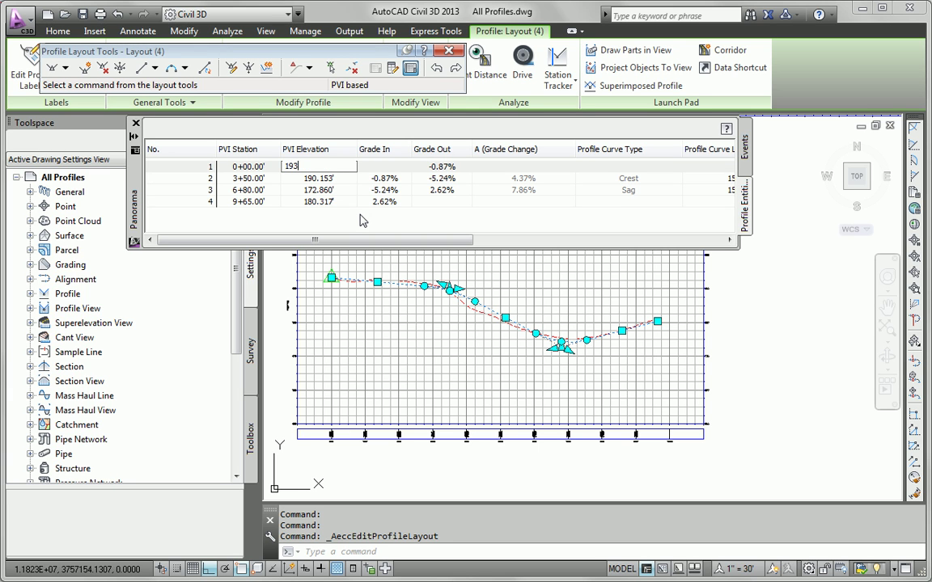
left_click(315, 178)
double_click(338, 178)
type("190")
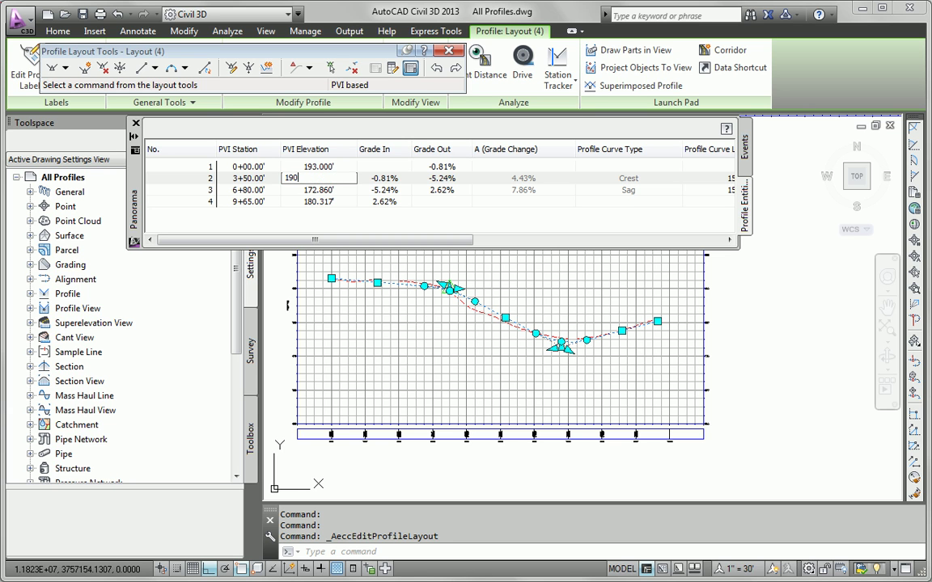
Set the elevation of Madison Lane's PVI 3 to 173 and of PVI 4 to 180.5, and close the PVI table
left_click(339, 190)
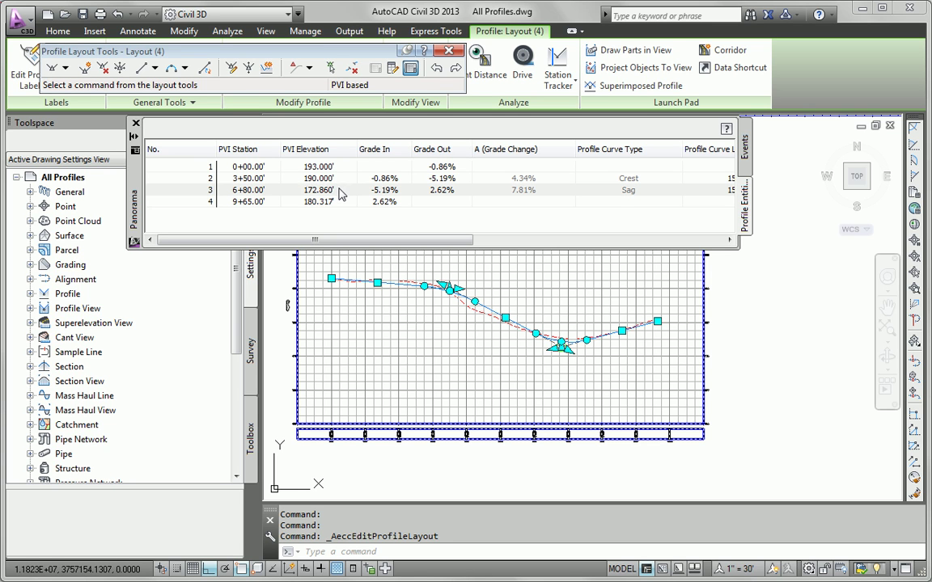
double_click(339, 190)
type("1")
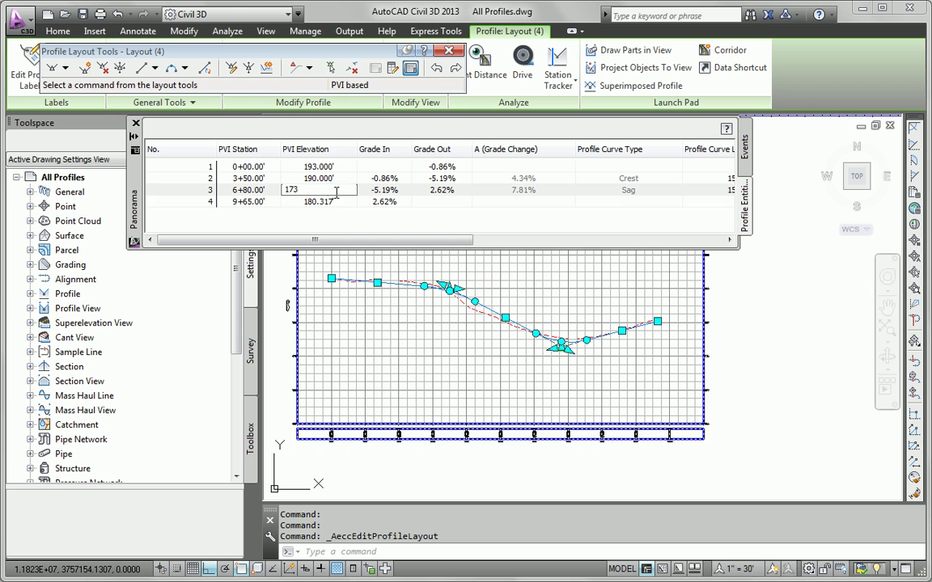
type("73")
left_click(327, 202)
double_click(327, 201)
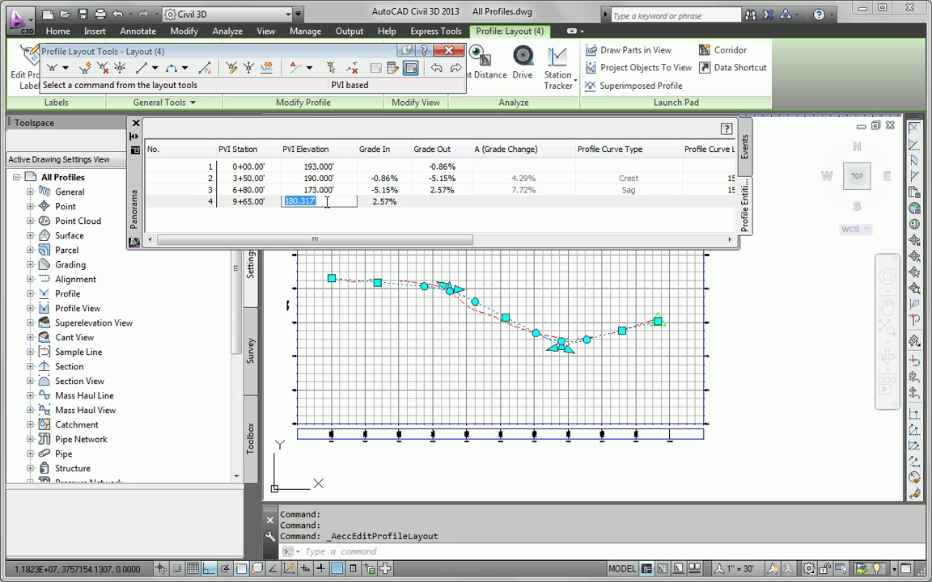
type("180.5")
key("Return")
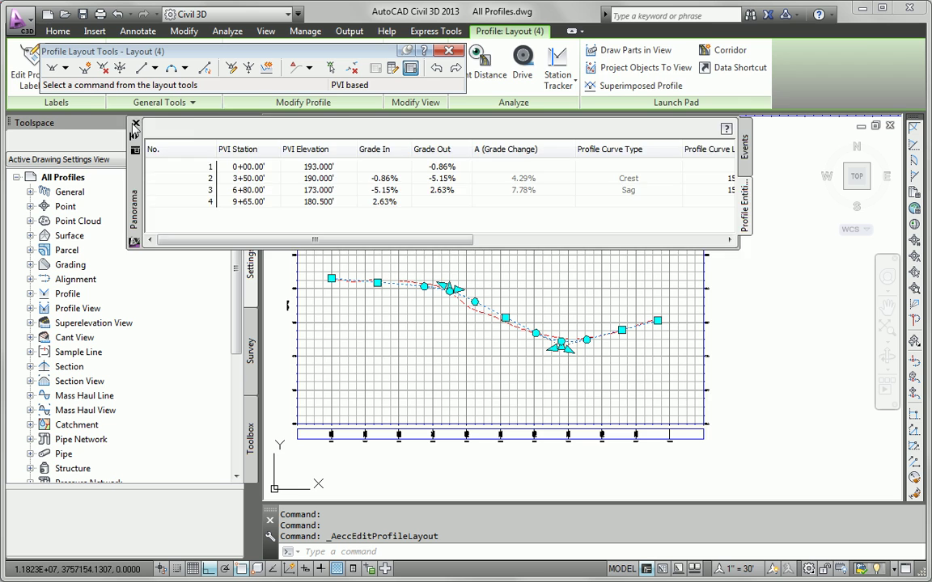
left_click(135, 125)
key("Escape")
Open the Geometry Editor for the Logan Court layout profile and show its PVI table
scroll(495, 162, "down", 5)
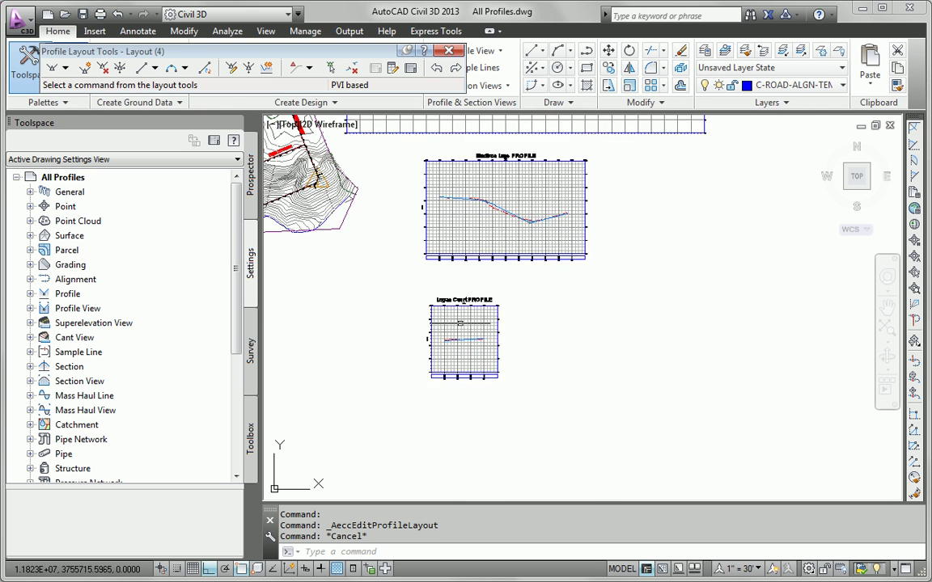
scroll(459, 324, "up", 8)
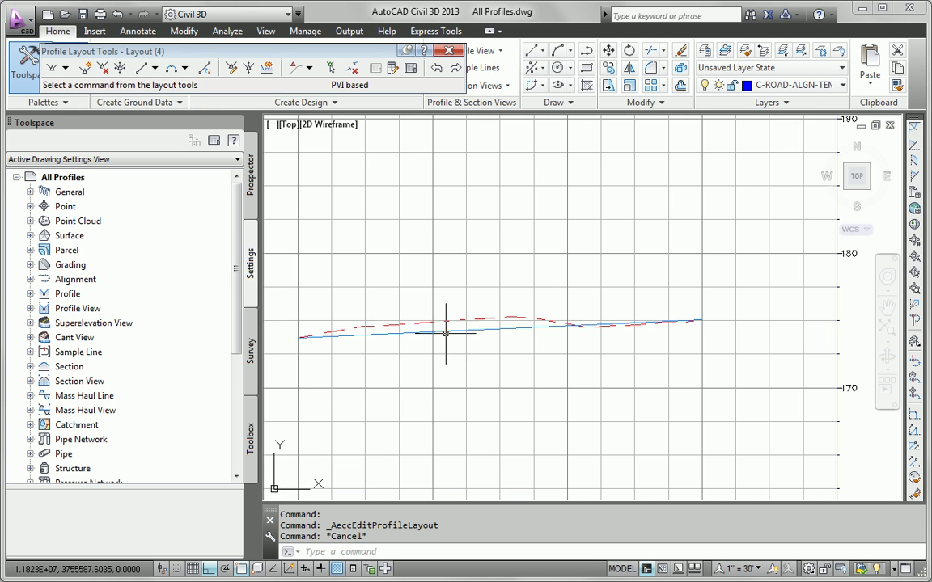
left_click(446, 333)
key("Escape")
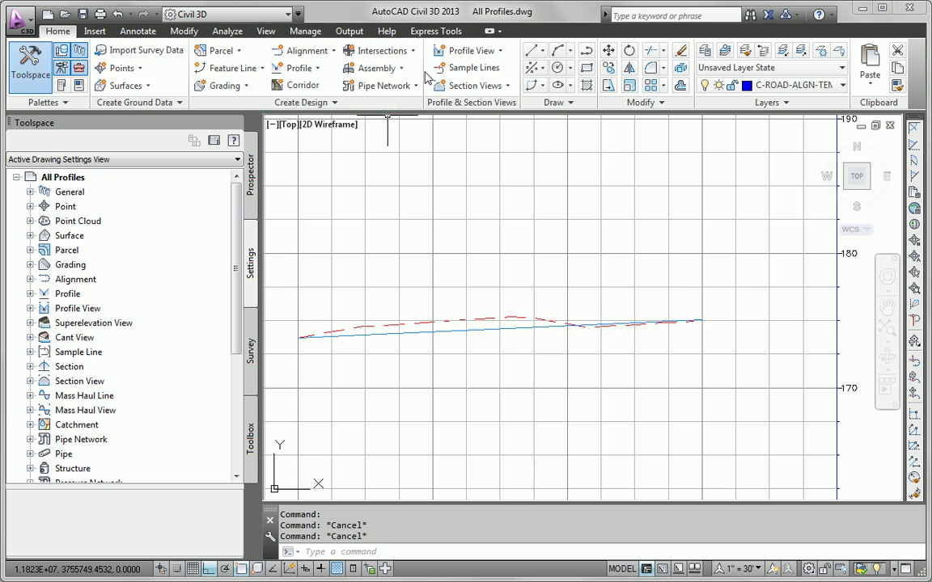
left_click(457, 328)
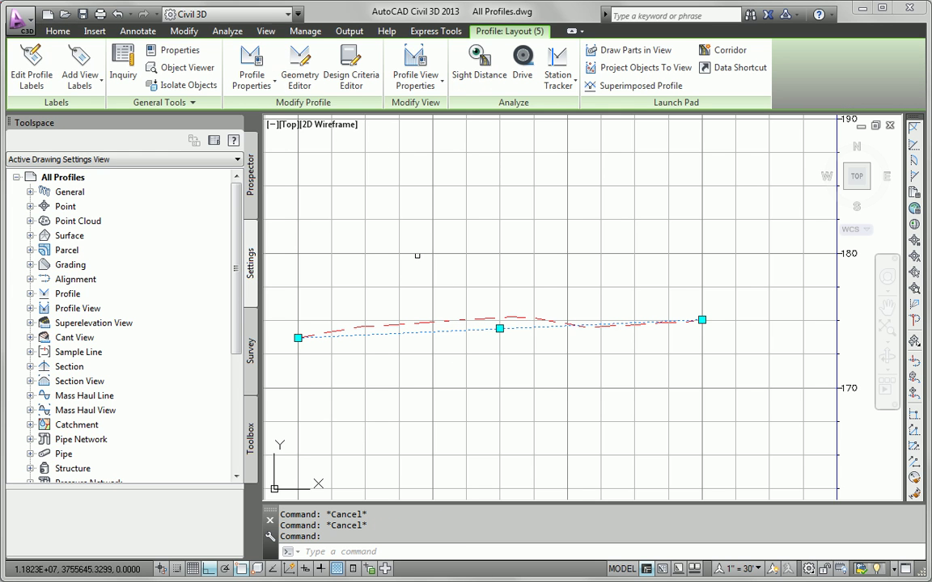
left_click(295, 83)
left_click(411, 68)
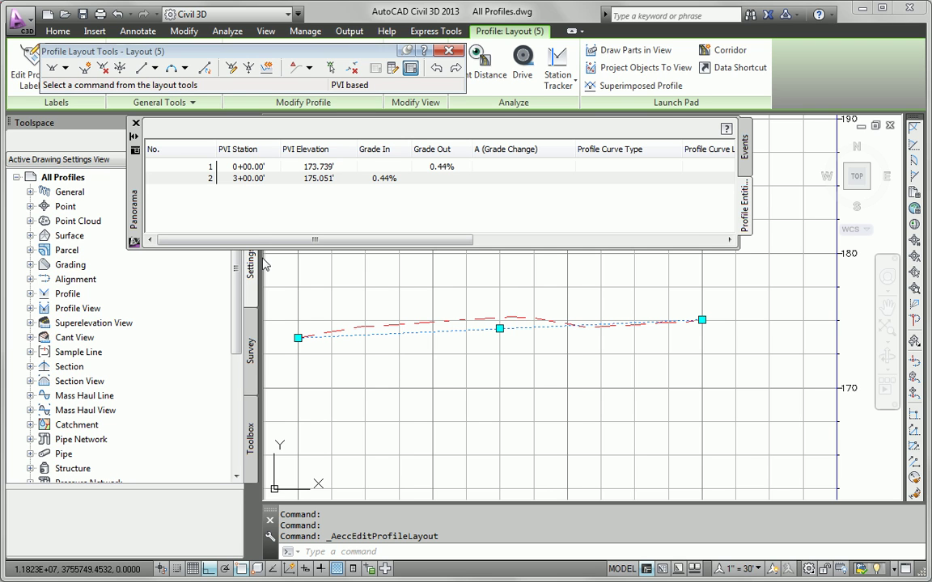
Set the elevation of Logan Court's PVI 1 to 174 and of PVI 2 to 175, and close the PVI table
left_click(243, 179)
left_click(327, 167)
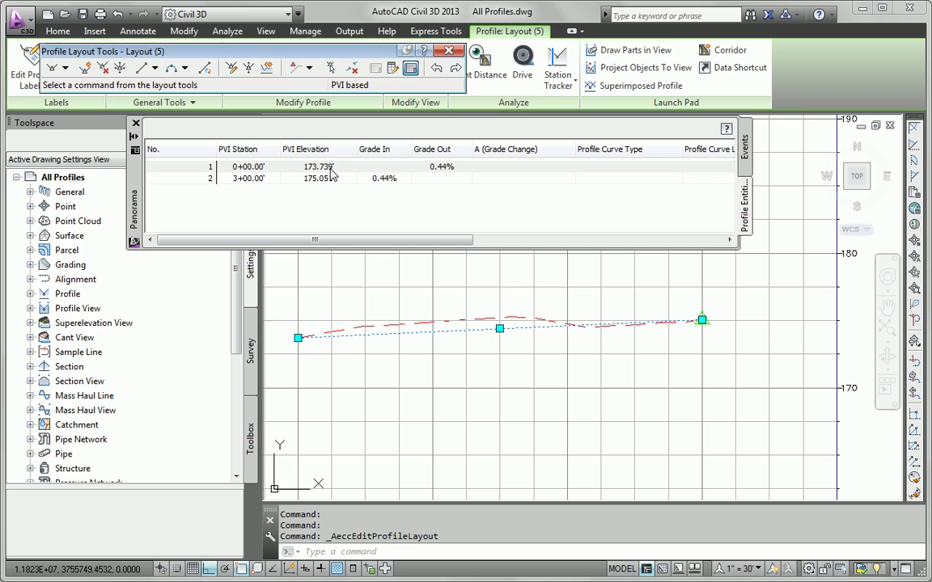
left_click(331, 166)
type("1")
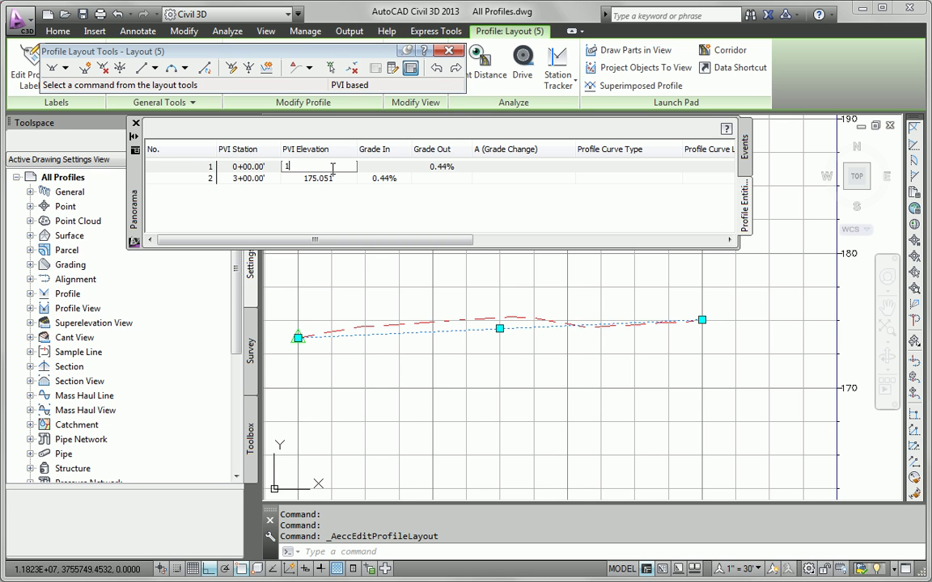
type("74")
left_click(332, 177)
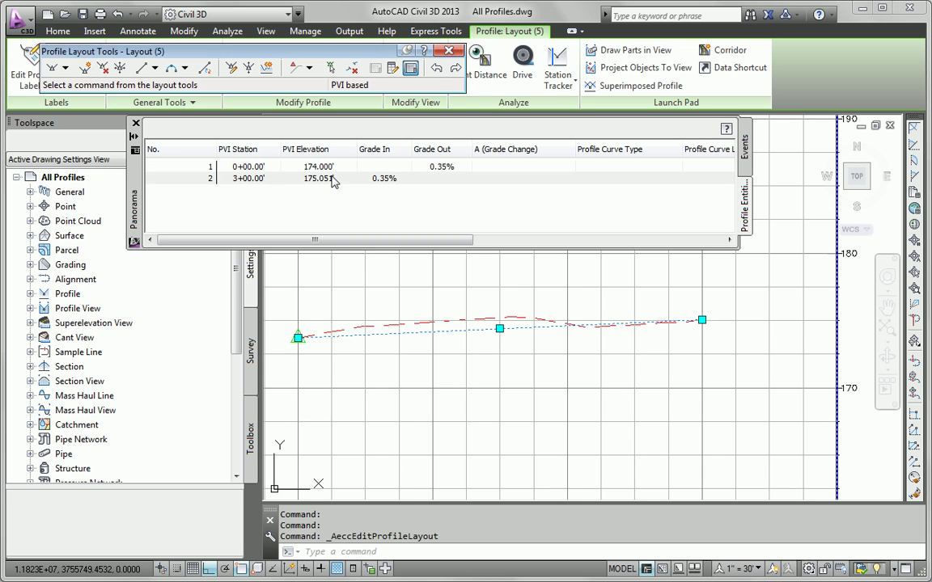
left_click(331, 177)
type("17")
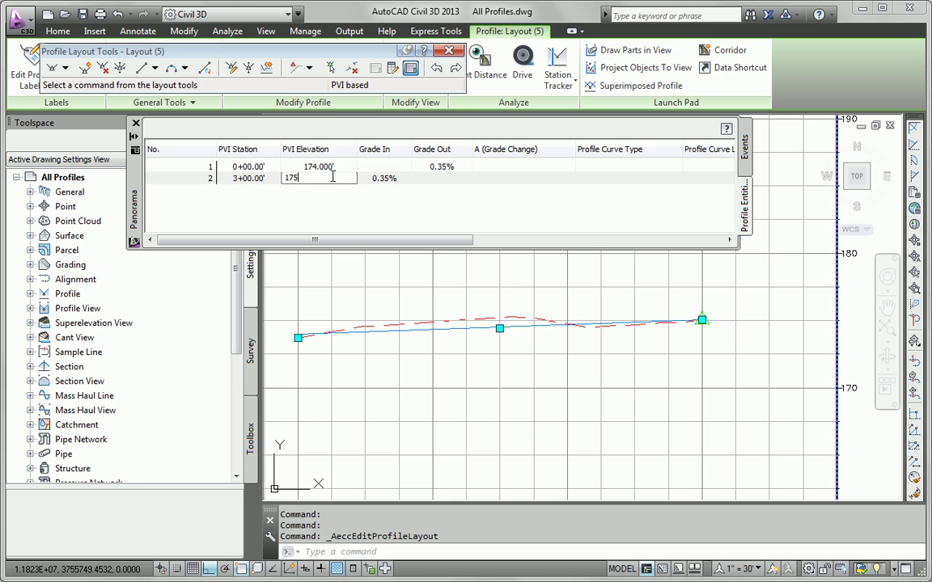
type("5")
key("Return")
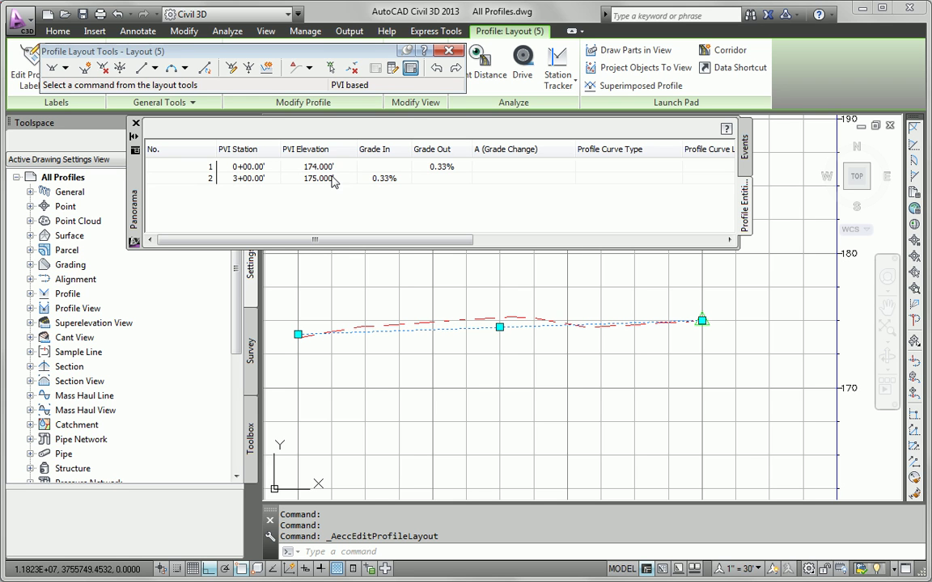
left_click(136, 125)
key("Escape")
Close the Logan Court layout tools and open the Design Criteria settings in the Madison Lane design profile's properties
scroll(501, 354, "down", 4)
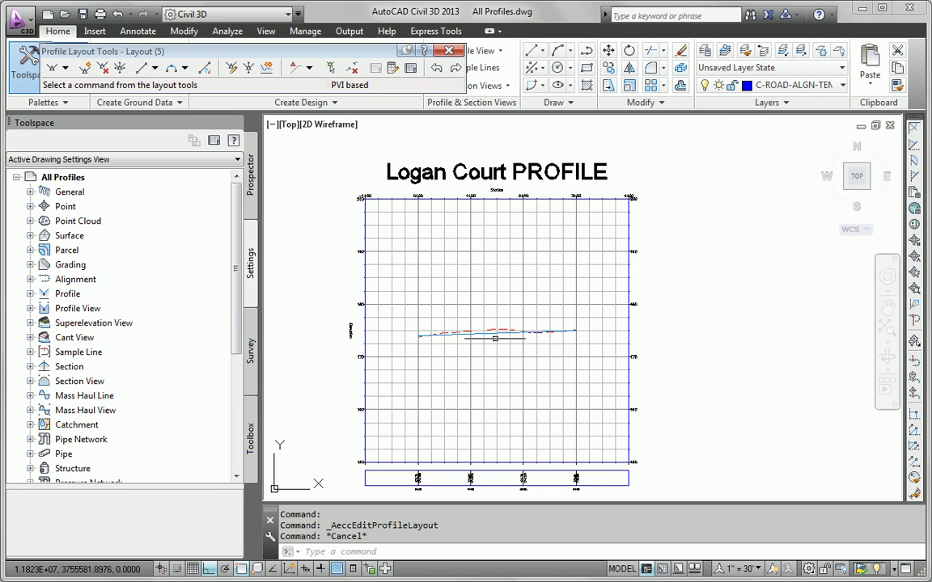
scroll(500, 354, "down", 2)
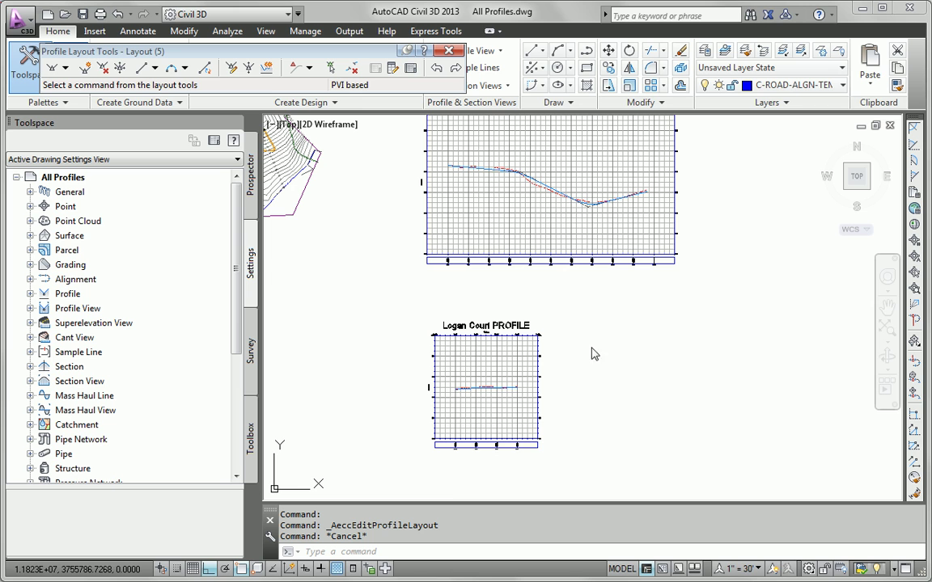
scroll(526, 275, "up", 5)
scroll(525, 272, "down", 3)
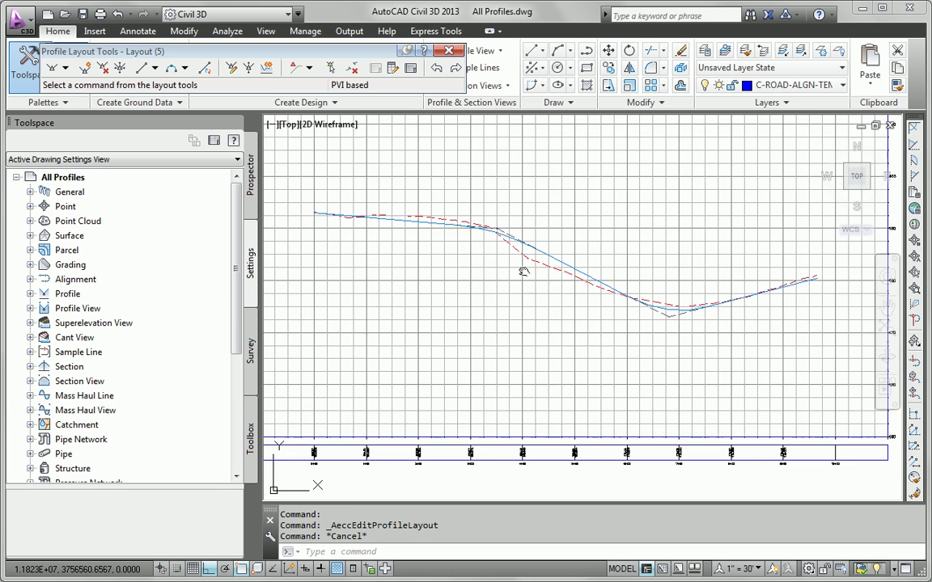
scroll(488, 326, "up", 3)
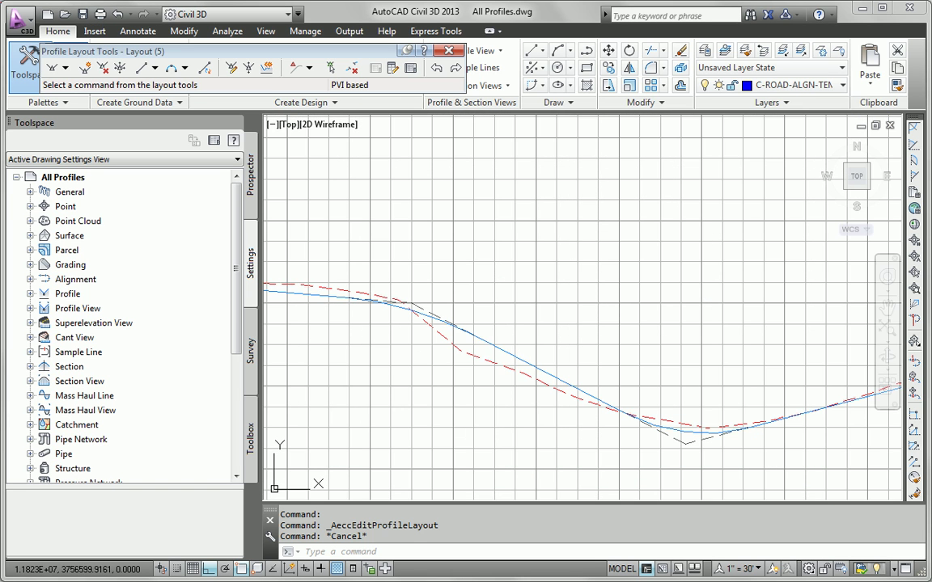
left_click(476, 332)
key("Escape")
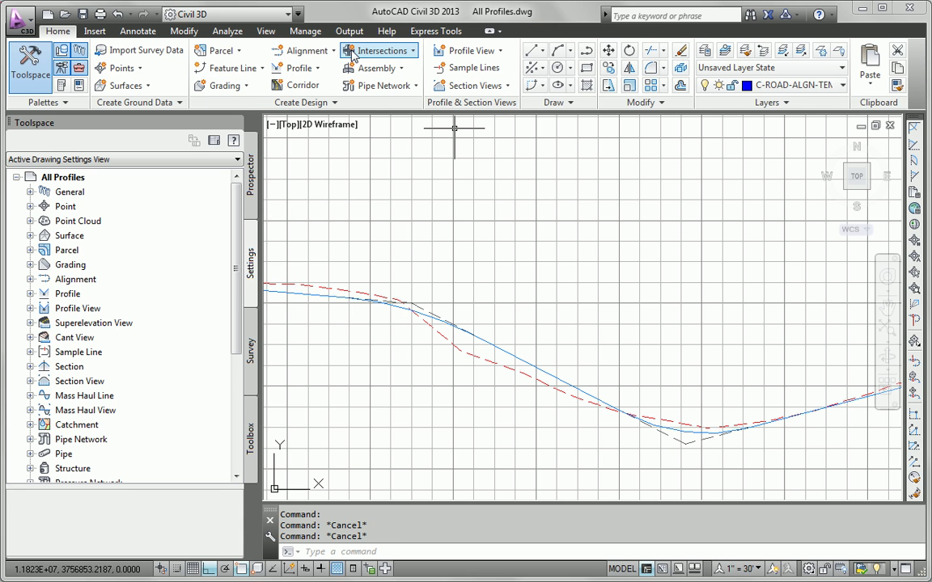
left_click(442, 323)
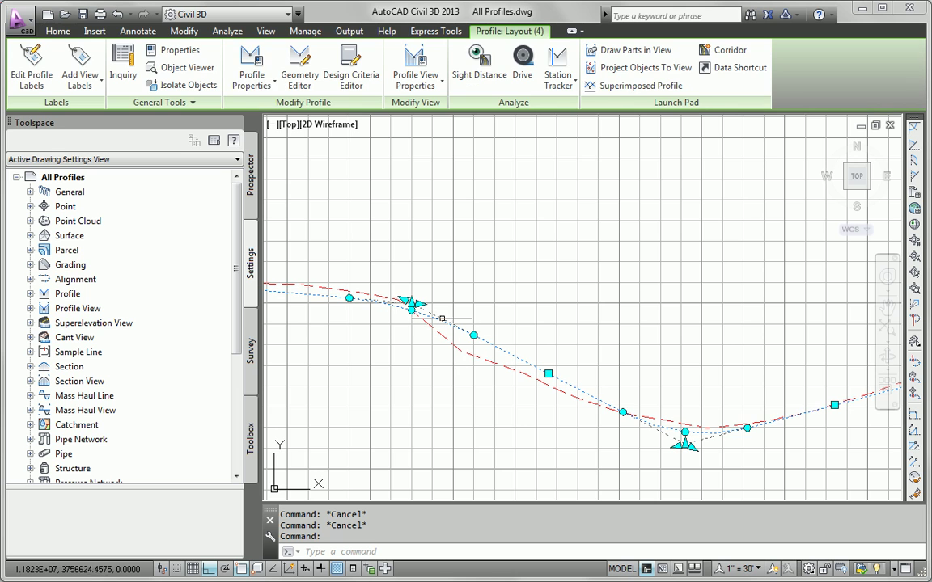
left_click(251, 71)
left_click(342, 146)
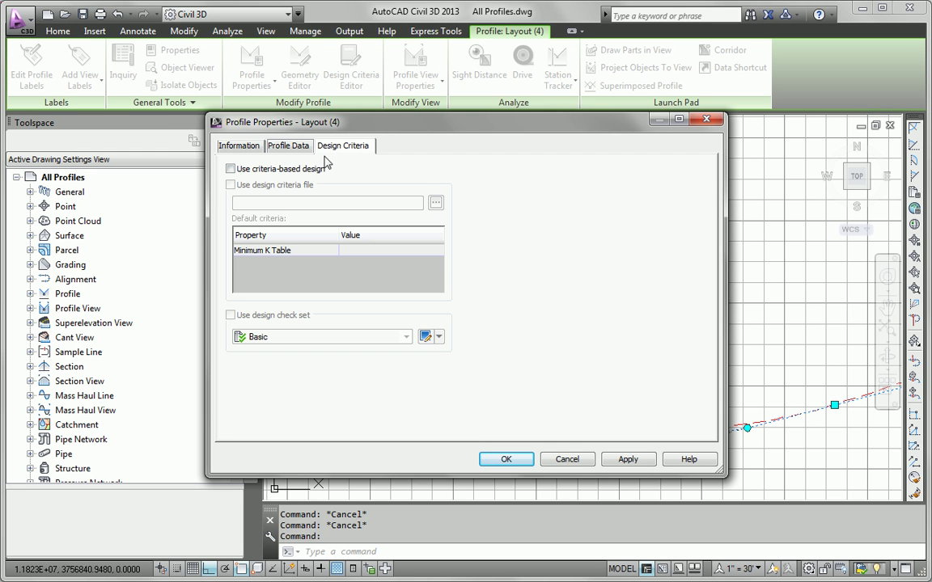
Enable criteria-based design for Madison Lane without a design criteria file, choose a design check set and apply the properties
left_click(231, 168)
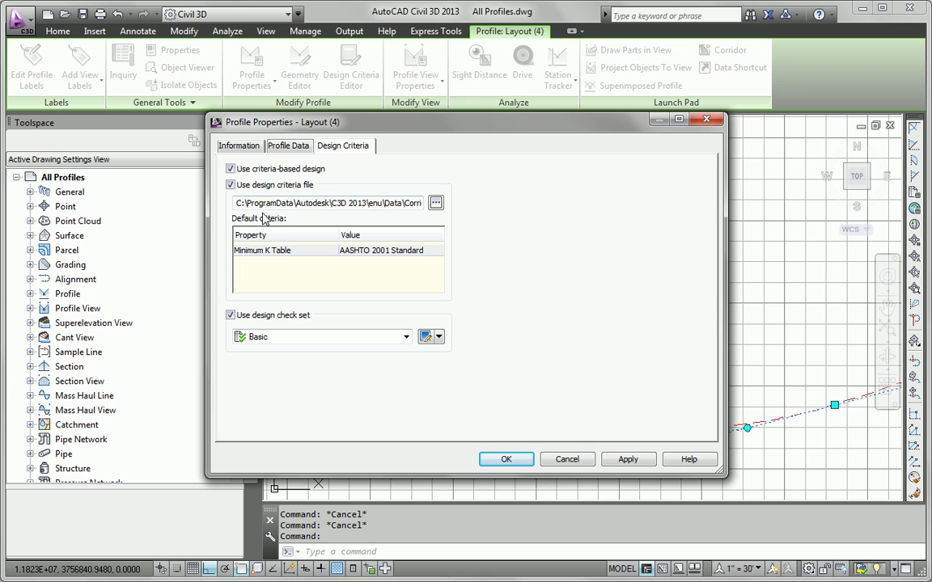
left_click(272, 186)
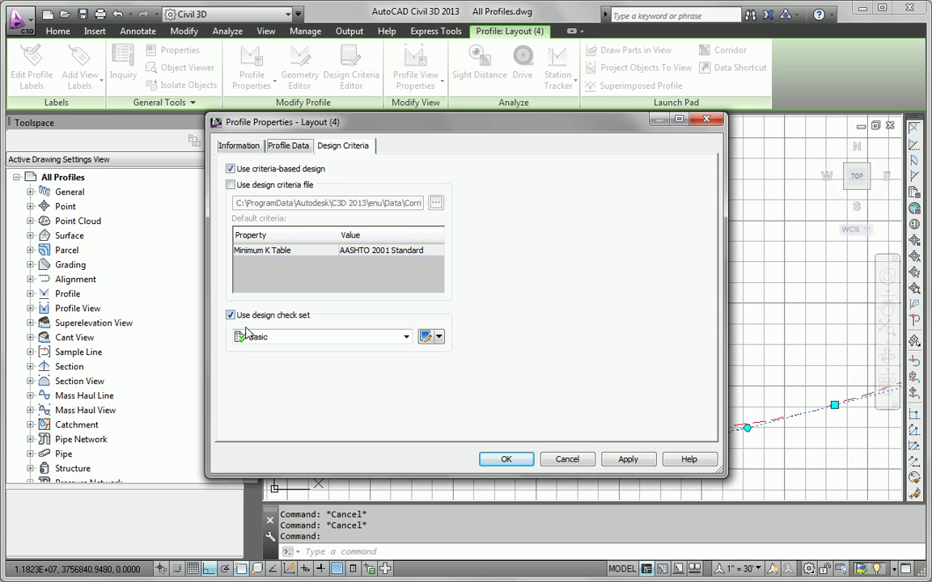
left_click(287, 338)
left_click(283, 366)
left_click(509, 460)
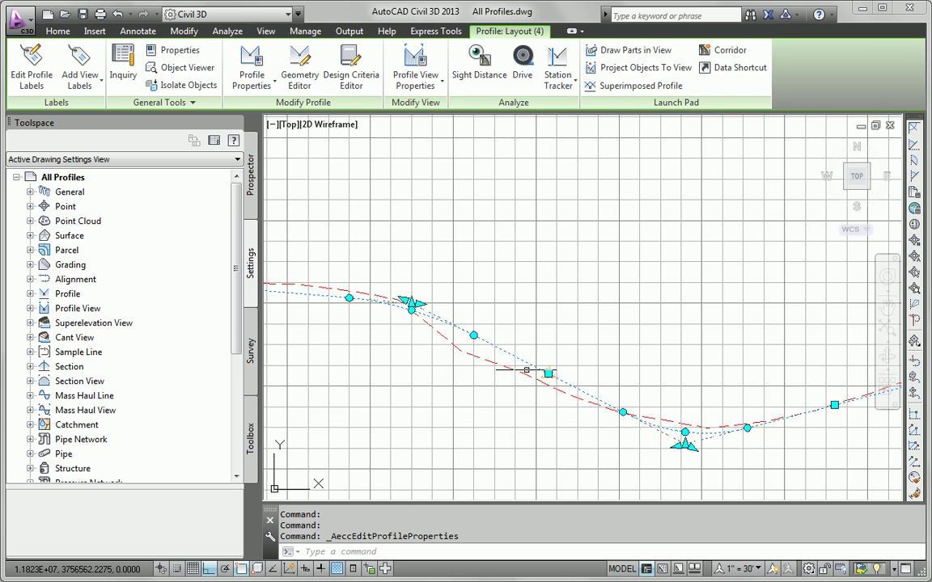
key("Escape")
Set the TOOLTIPS and ROLLOVERTIPS system variables to 1 so the design check warning symbol can show its details
scroll(526, 370, "down", 4)
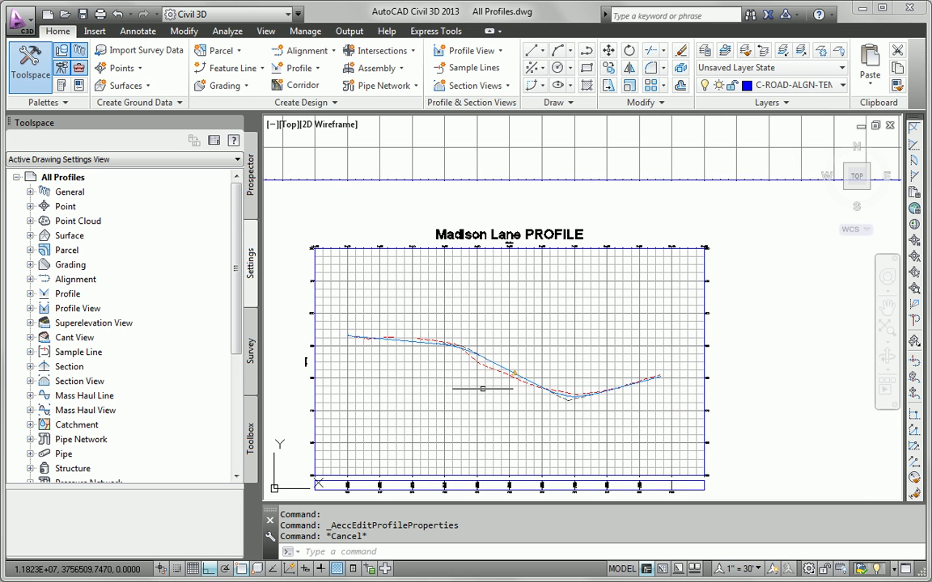
scroll(482, 389, "up", 3)
scroll(556, 349, "up", 3)
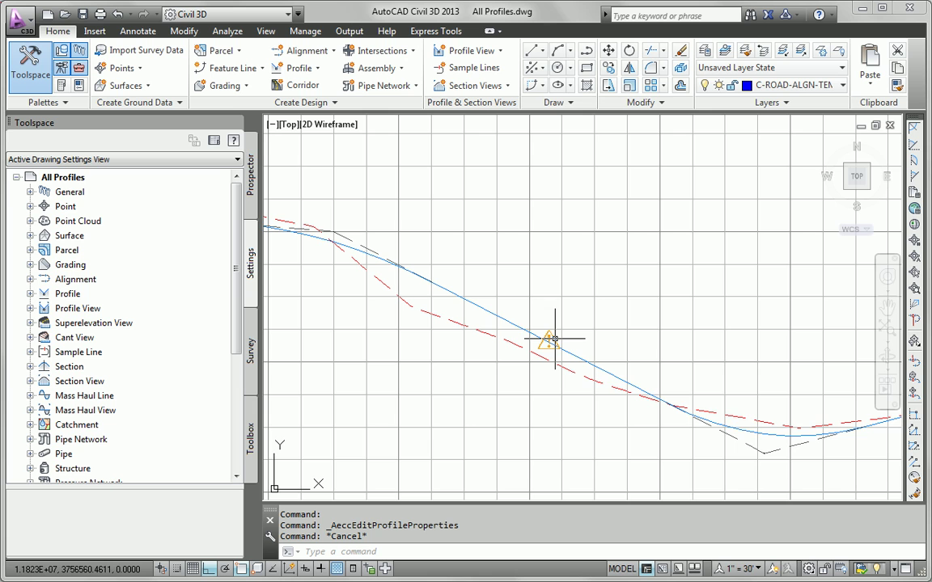
scroll(553, 339, "up", 5)
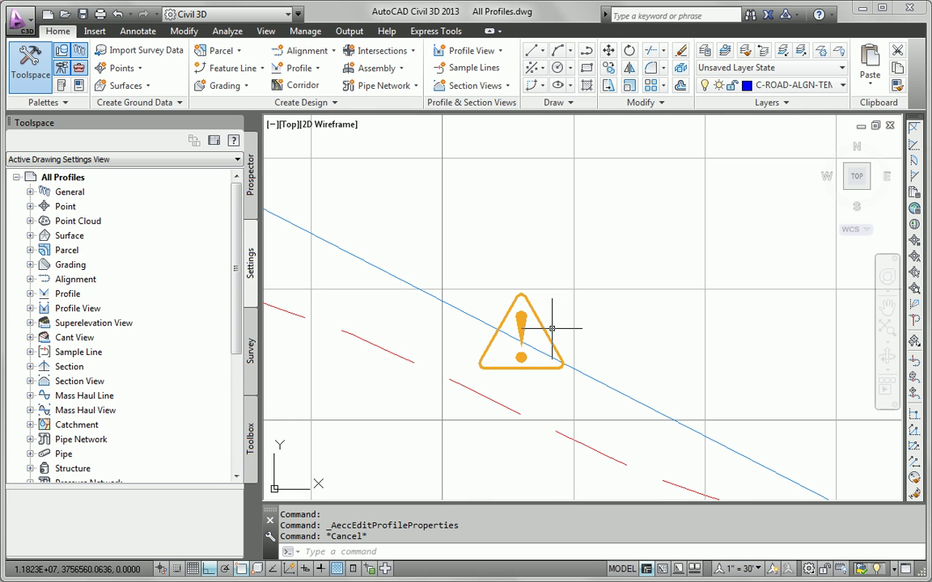
type("tooltips")
key("Return")
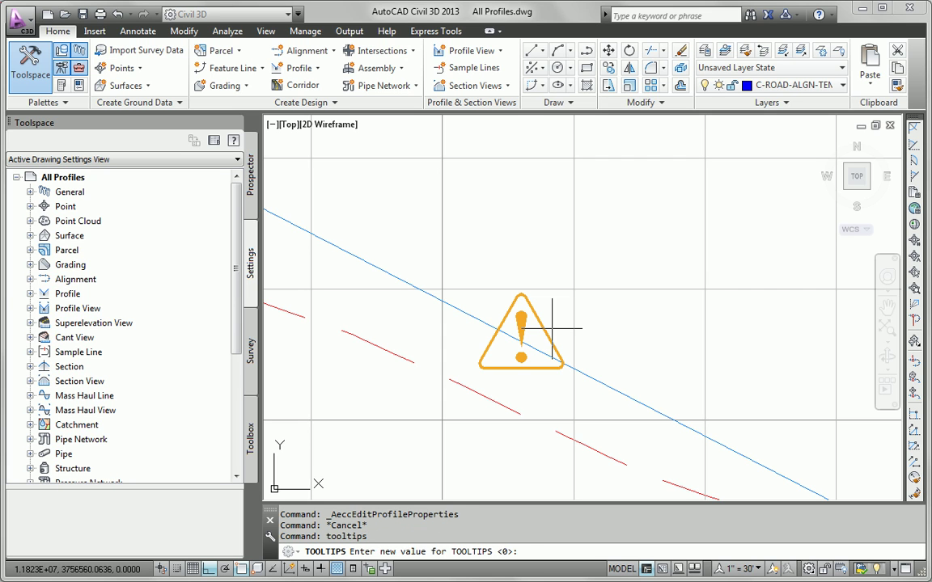
key("Return")
type("rol")
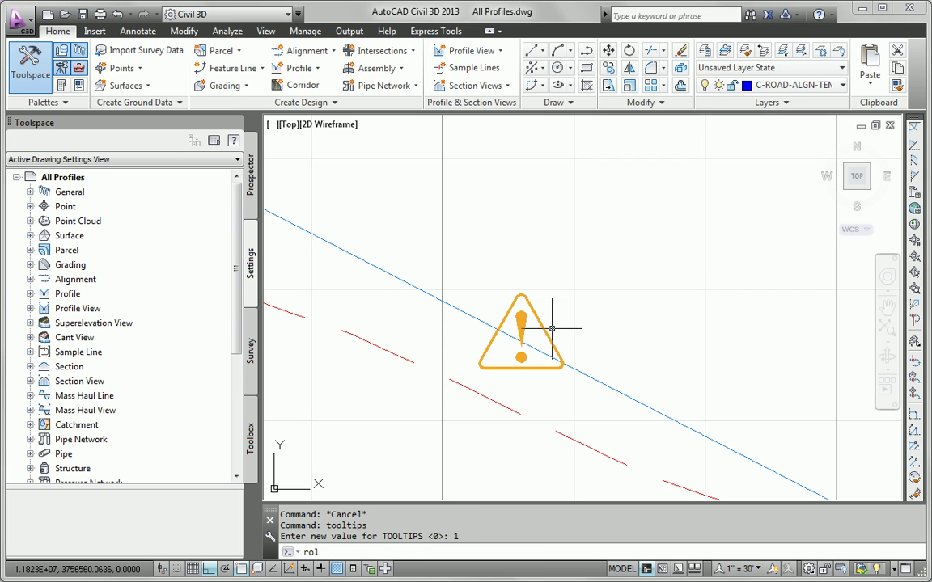
type("lovertips")
key("Return")
type("1")
key("Return")
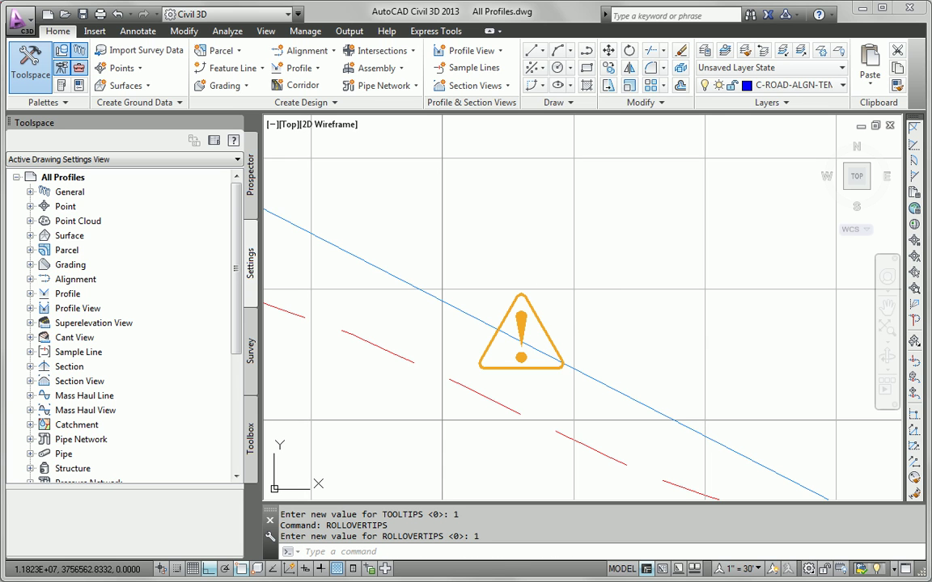
Read the violated design check in the rollover tip of the warning symbol on Madison Lane's steep middle tangent
left_click(544, 317)
key("Escape")
mouse_move(539, 322)
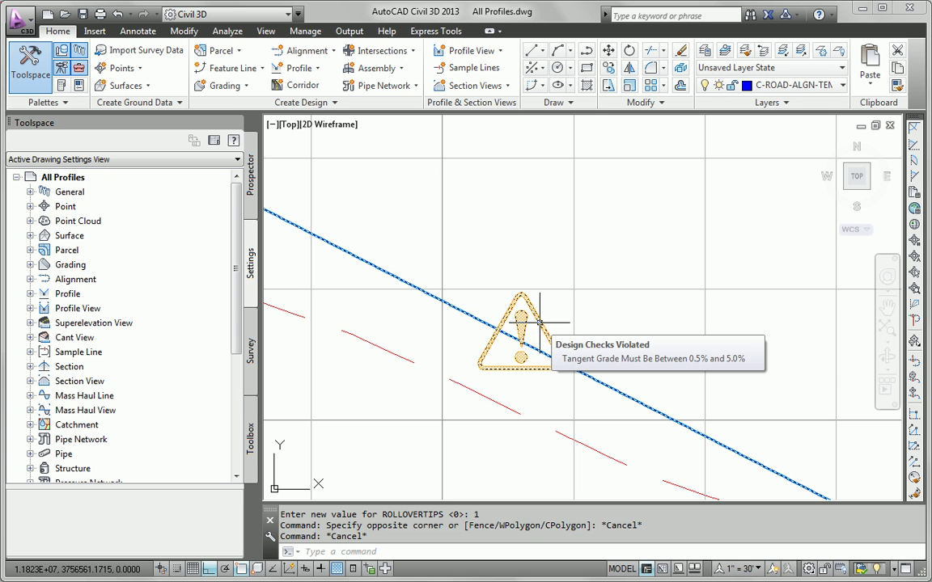
Raise Madison Lane's sag PVI straight up by about 35 drawing units, with object snaps turned off
scroll(539, 322, "down", 4)
key("Escape")
scroll(566, 340, "down", 2)
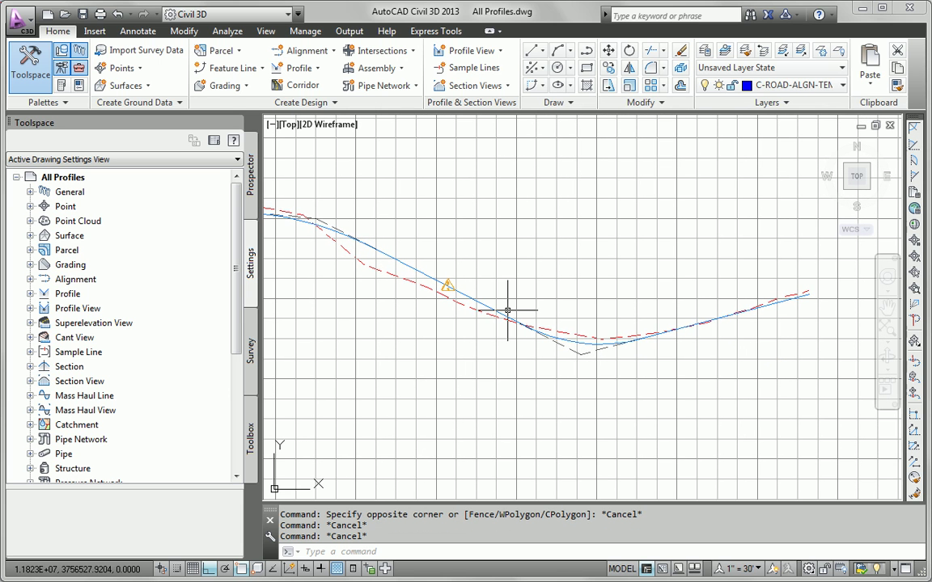
left_click(519, 321)
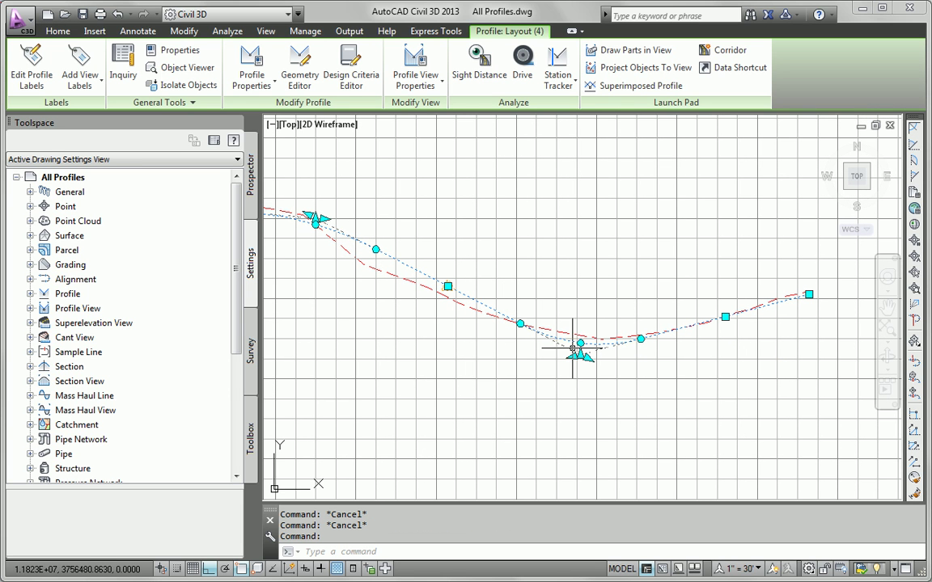
left_click(602, 338)
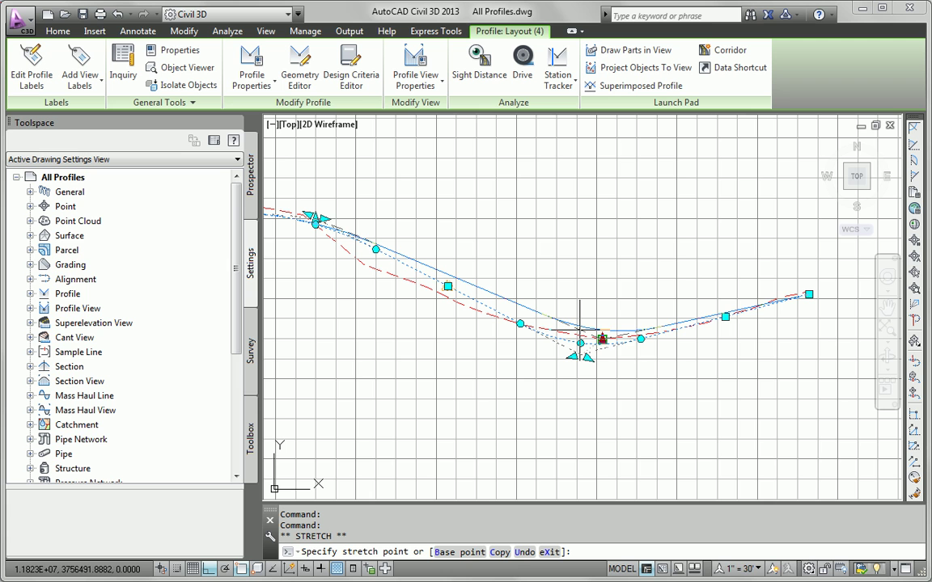
key("F3")
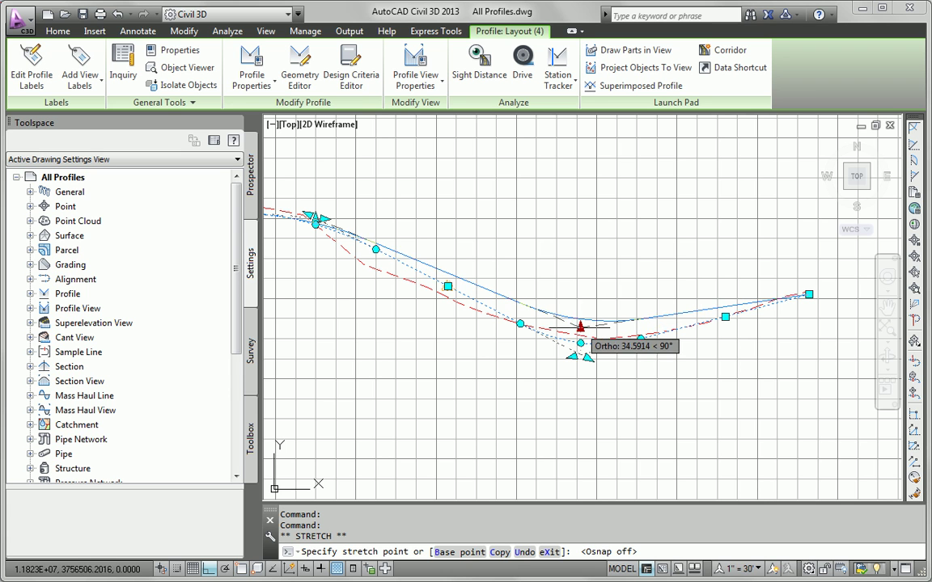
left_click(579, 328)
key("Escape")
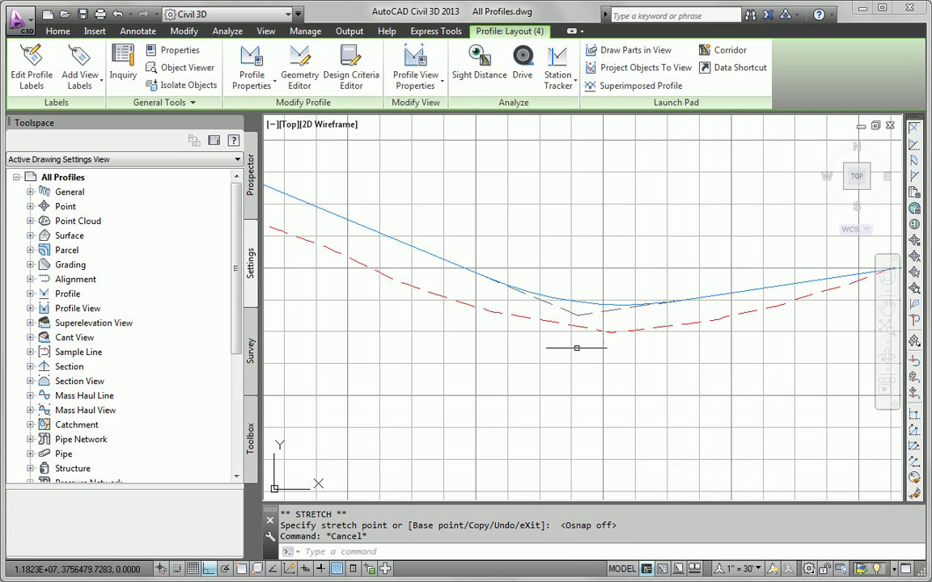
Enable criteria-based design for Logan Court's design profile without a design criteria file, using the Subdivision design check set
scroll(453, 307, "down", 2)
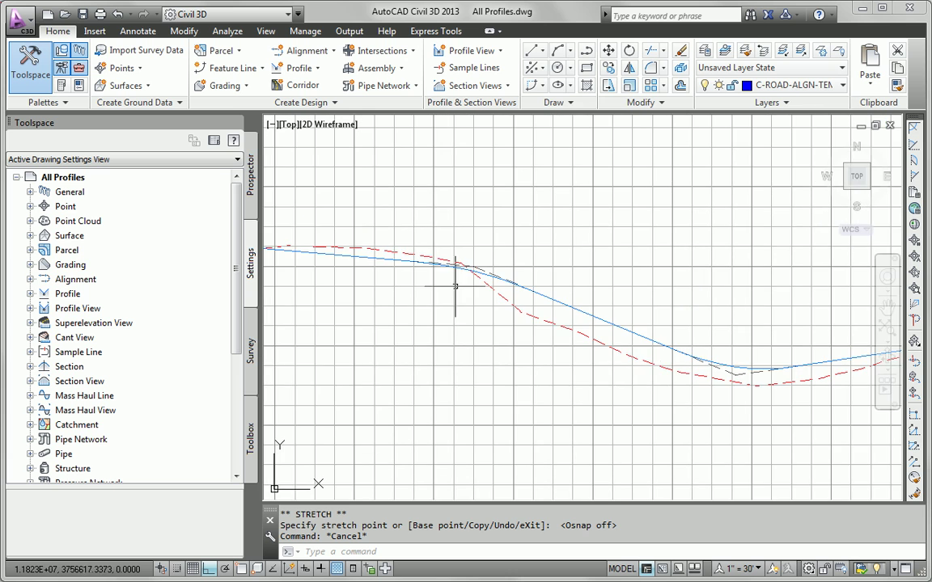
scroll(651, 348, "down", 1)
scroll(520, 316, "down", 1)
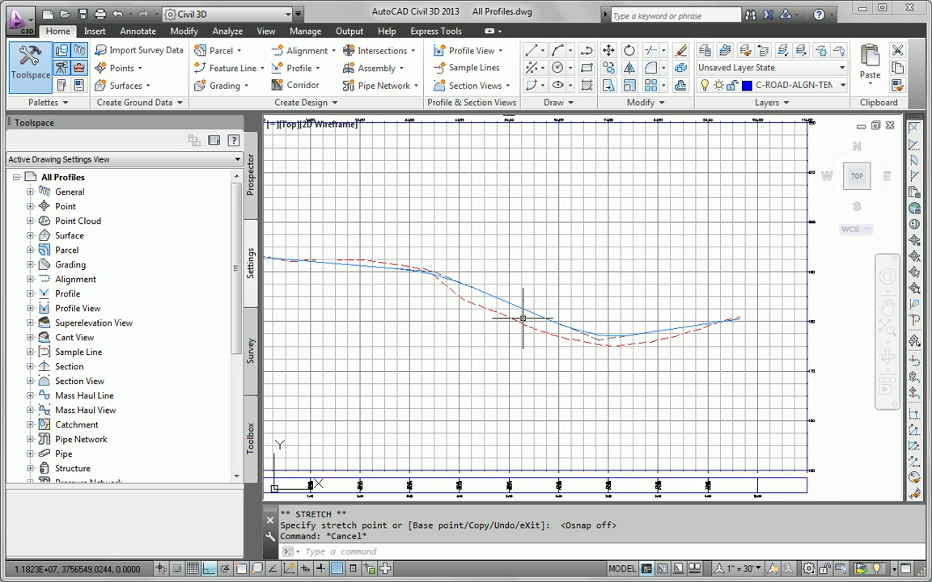
scroll(520, 316, "down", 1)
middle_click_drag(534, 283, 534, 162)
scroll(533, 162, "down", 2)
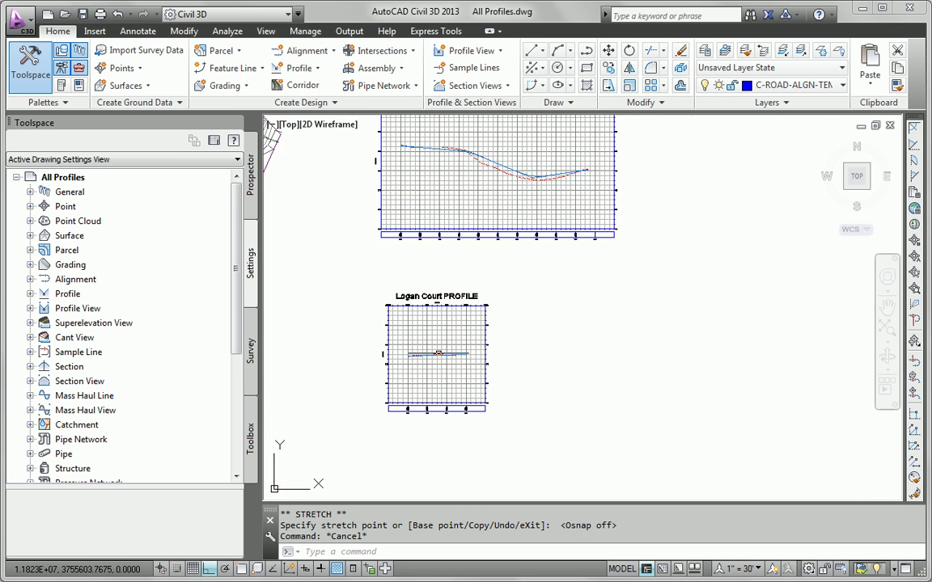
scroll(423, 368, "up", 6)
left_click(423, 367)
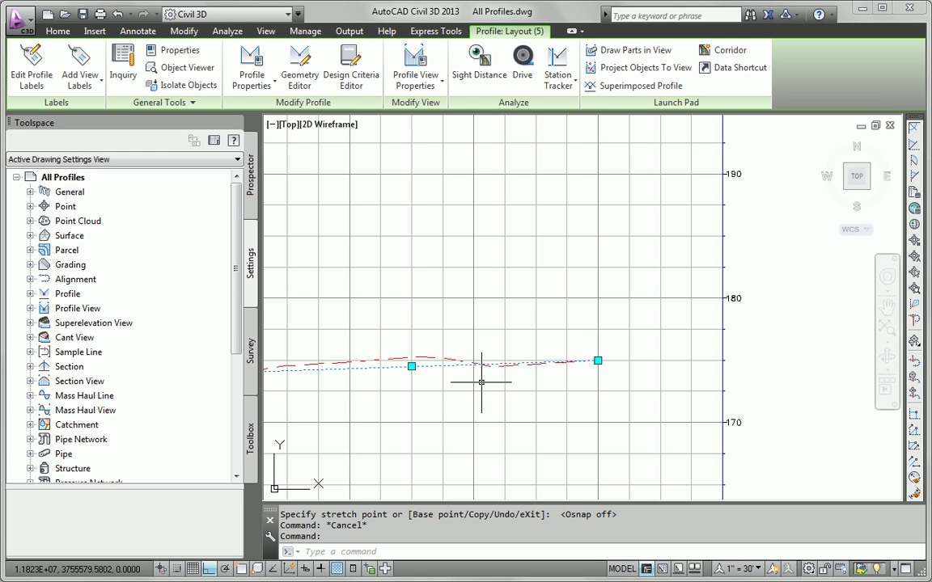
left_click(253, 70)
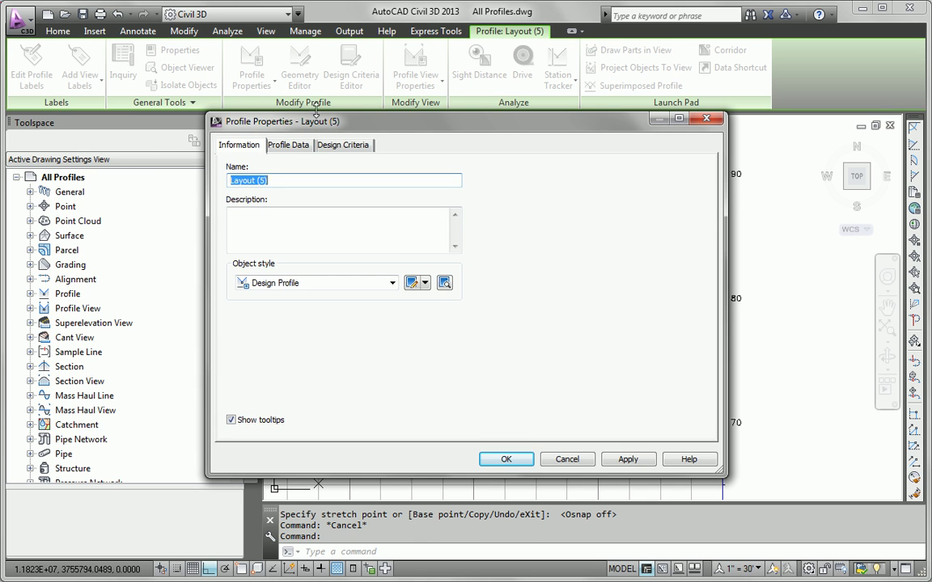
left_click(322, 143)
left_click(231, 168)
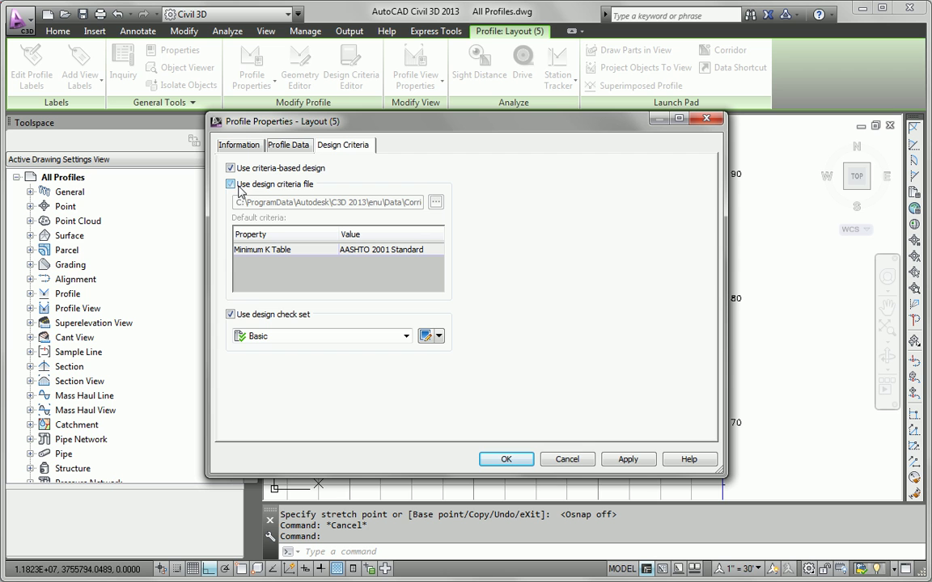
left_click(259, 335)
left_click(263, 361)
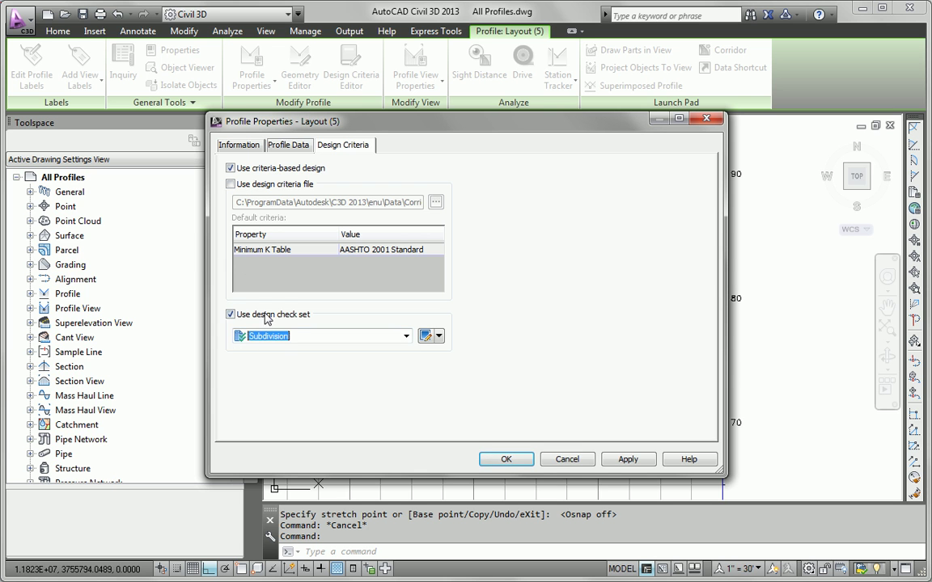
left_click(505, 459)
key("Escape")
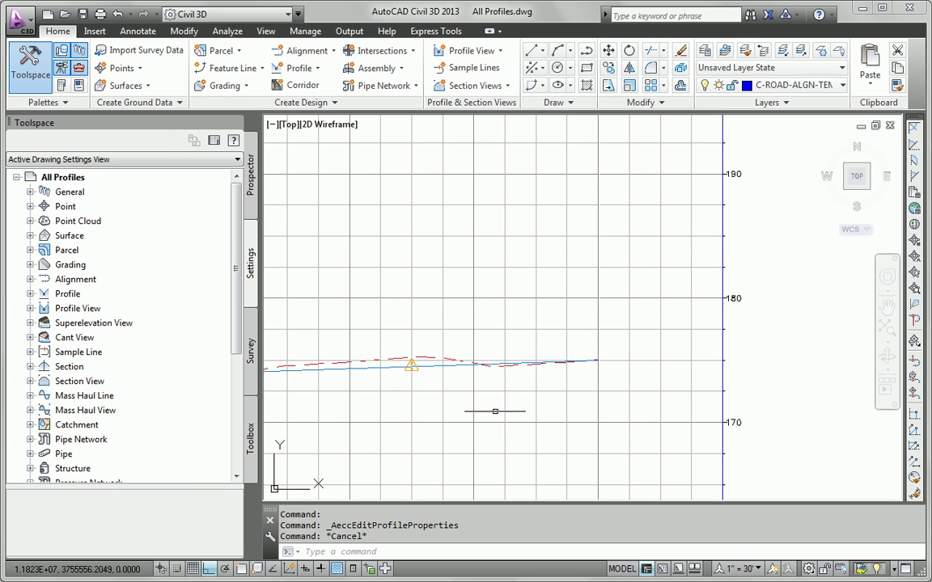
Read the violated design check in the rollover tip of the warning symbol on Logan Court's design profile
scroll(461, 408, "down", 2)
scroll(439, 387, "up", 8)
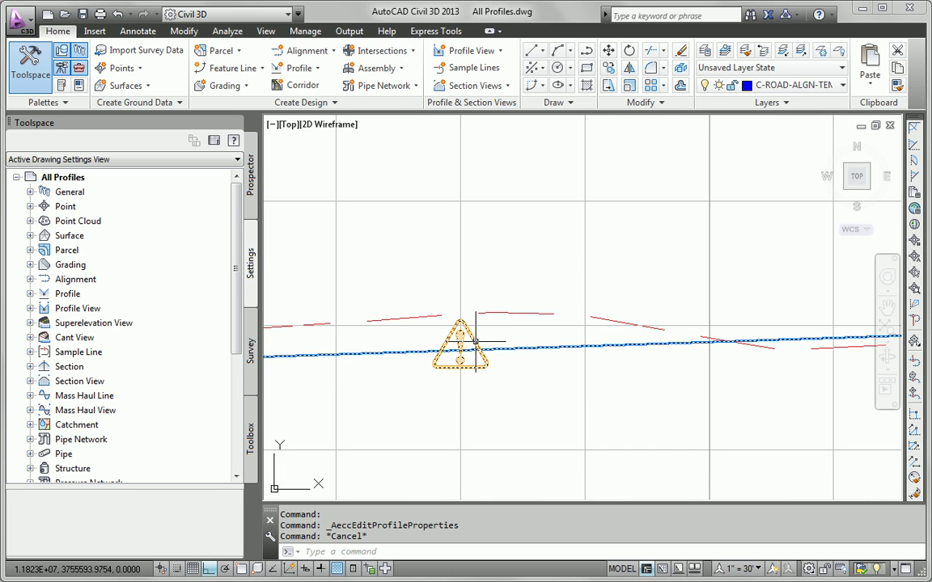
mouse_move(474, 342)
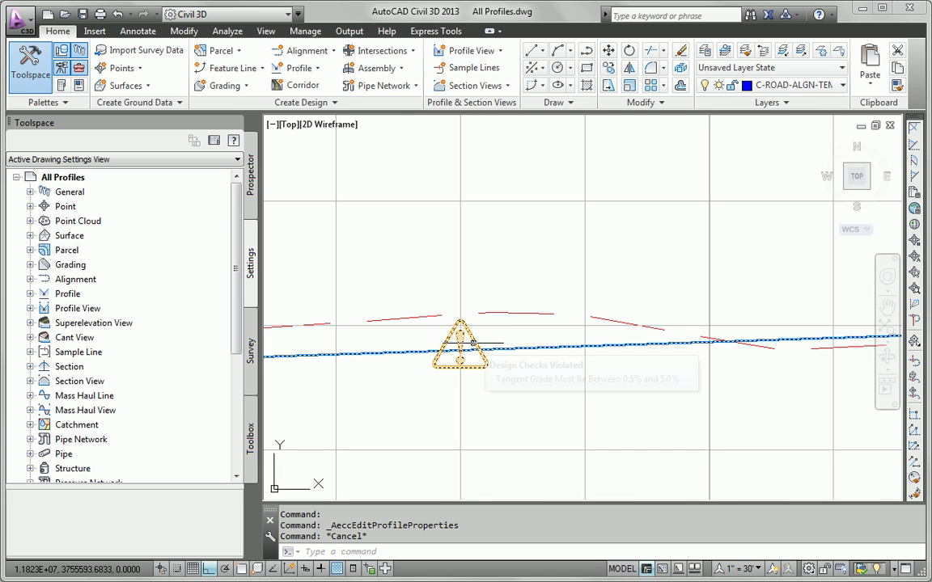
key("Escape")
scroll(525, 371, "down", 8)
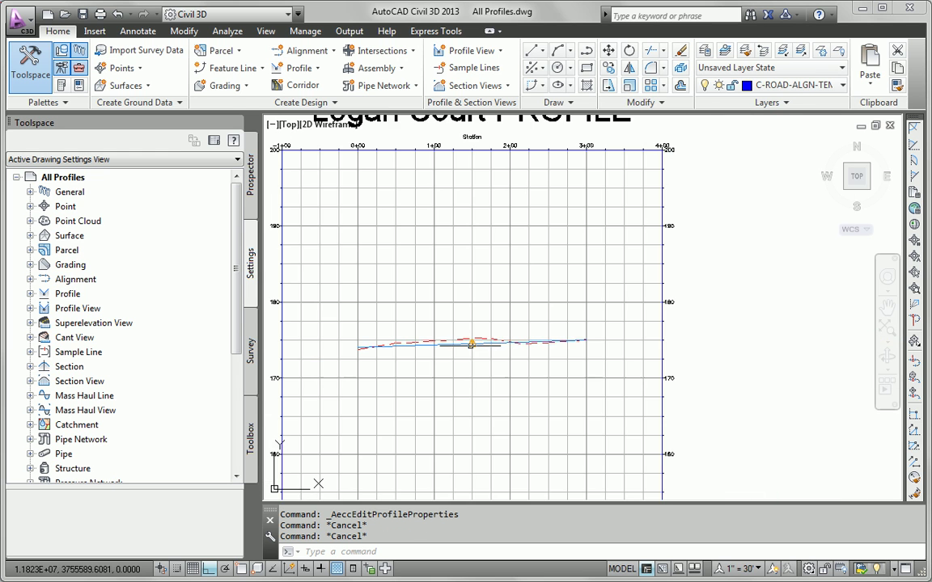
Lower the start PVI of Logan Court's design profile to an elevation of about 172.06 feet
scroll(525, 372, "up", 4)
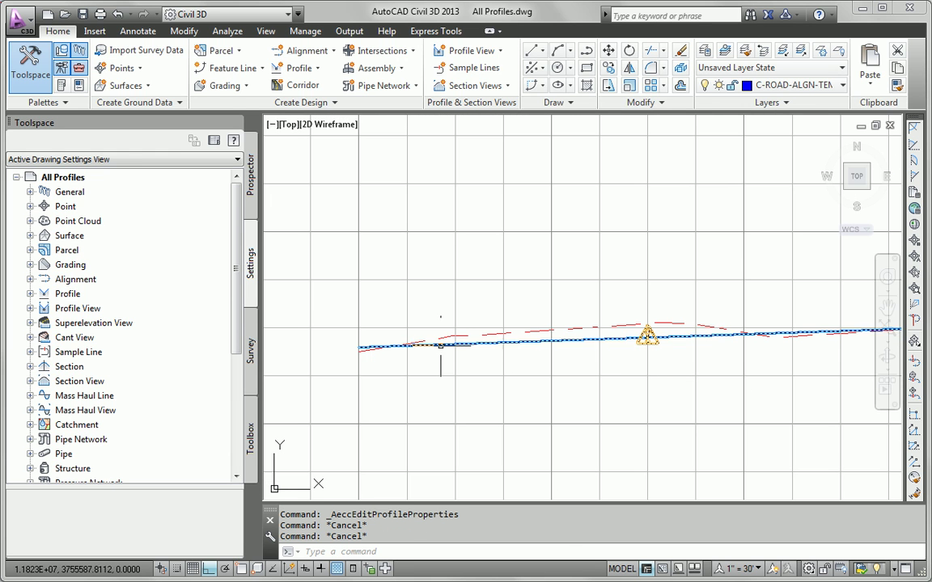
left_click(417, 350)
left_click(358, 348)
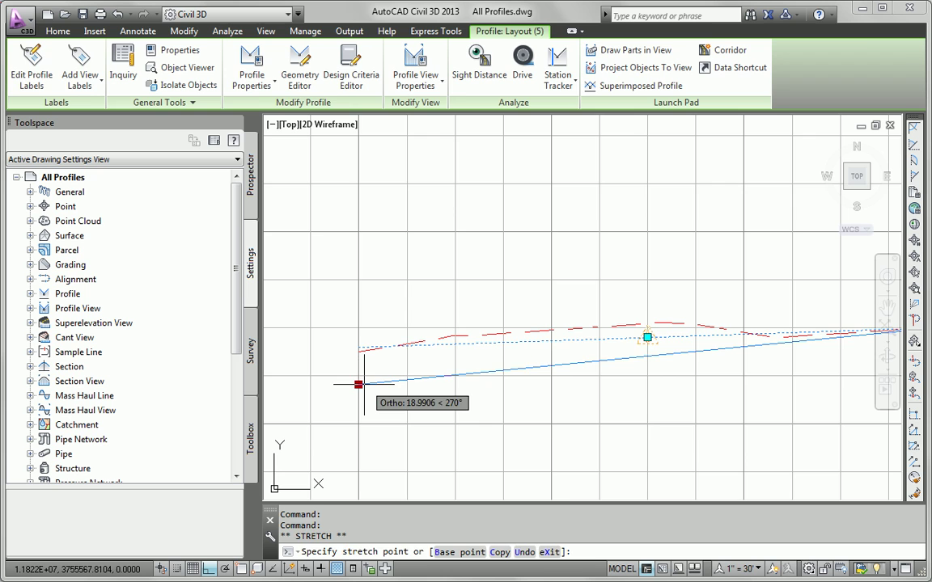
key("Escape")
scroll(540, 412, "down", 3)
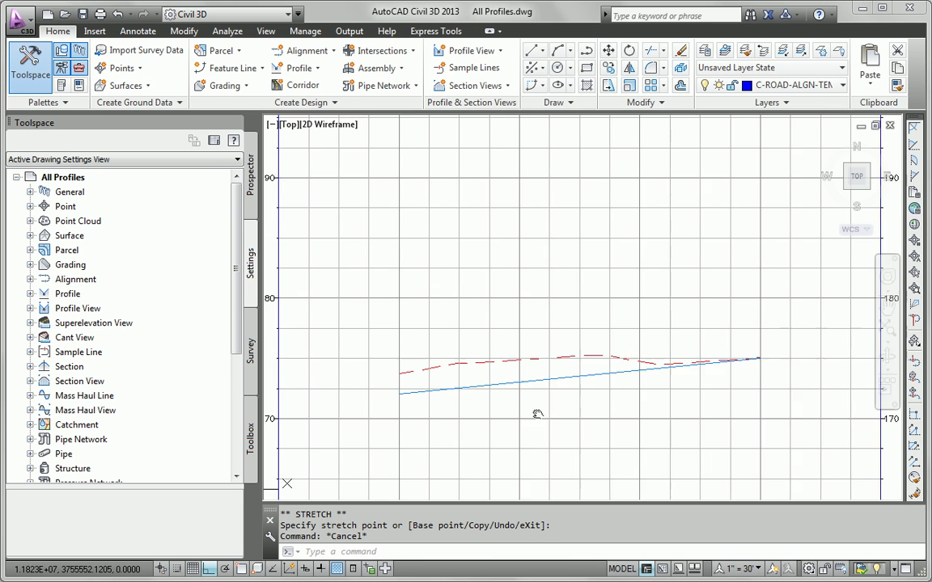
left_click(509, 378)
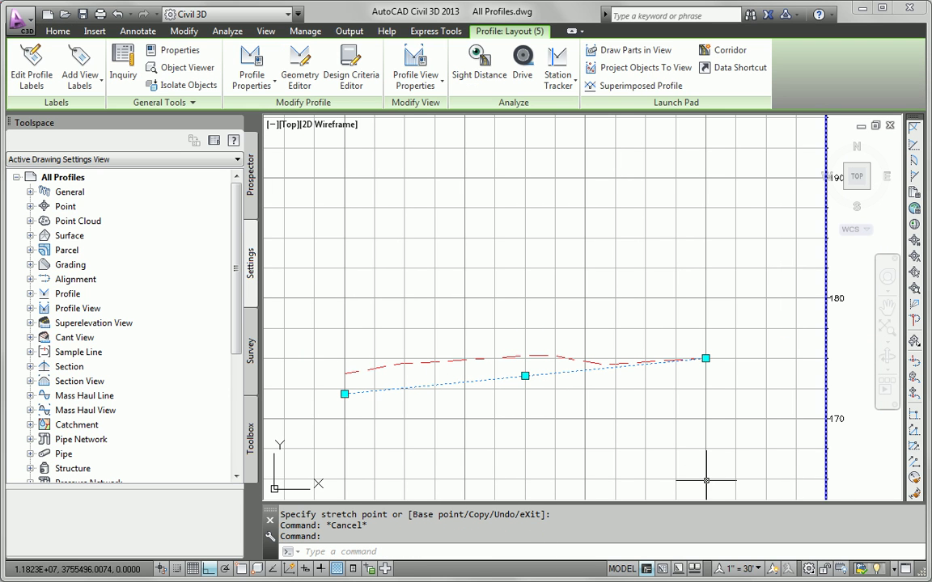
left_click(301, 74)
left_click(410, 69)
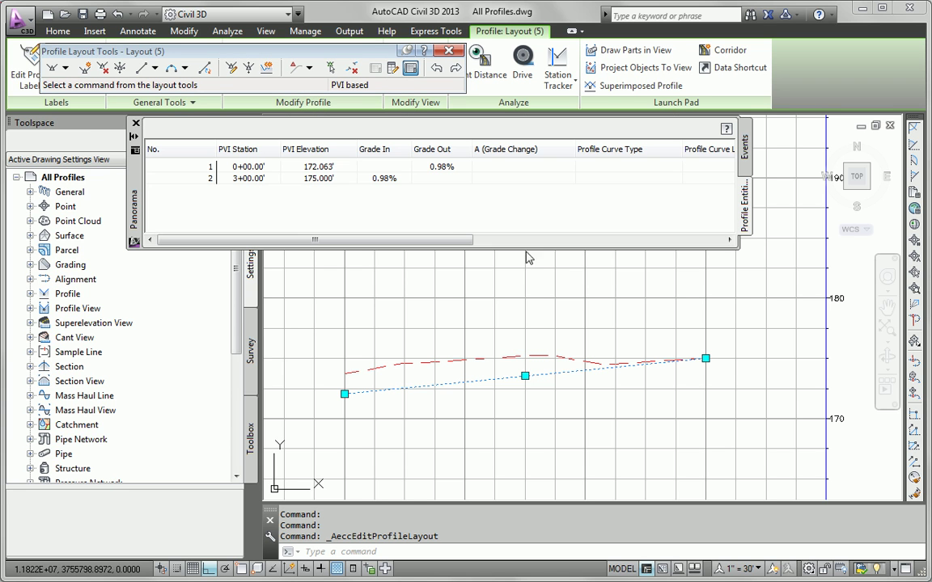
double_click(388, 180)
left_click_drag(396, 179, 324, 193)
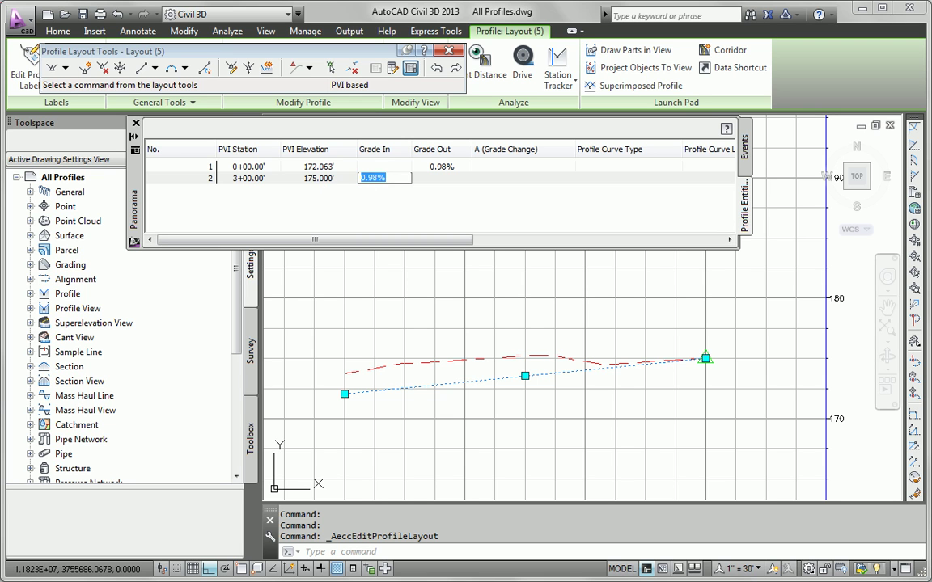
key("Return")
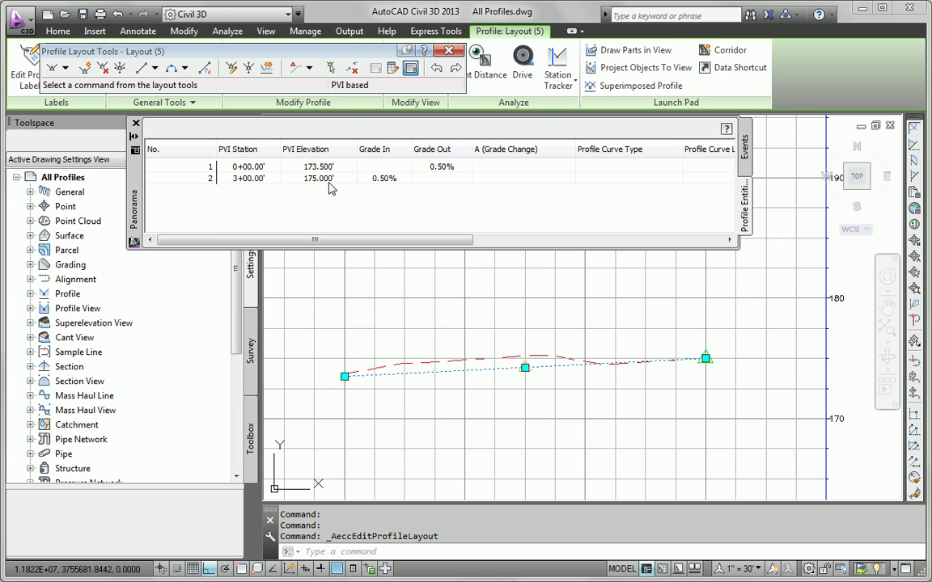
left_click(135, 124)
key("Escape")
Set the grade into Logan Court's end PVI at station 3+00 to 0.51% in the profile entity table
scroll(525, 368, "down", 5)
middle_click_drag(525, 364, 490, 425)
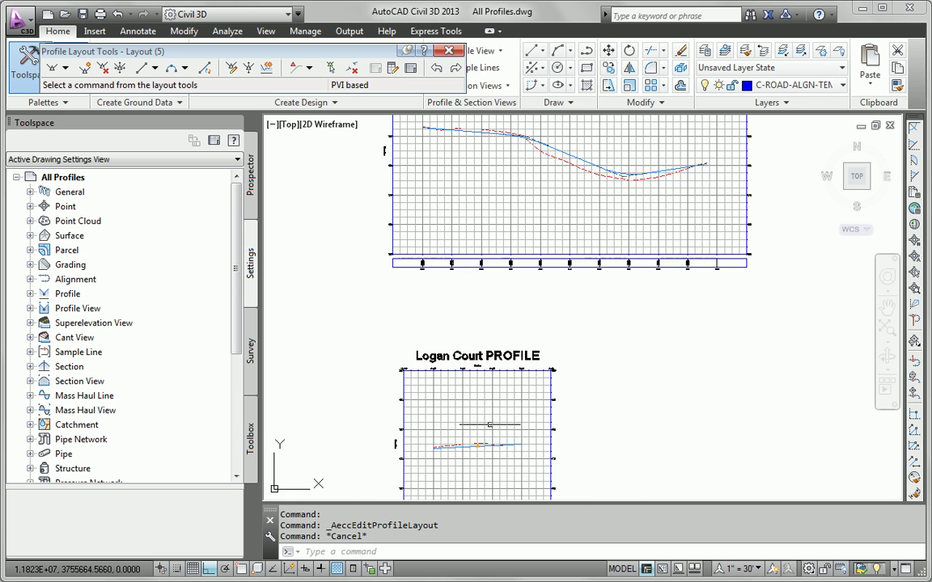
scroll(488, 424, "up", 8)
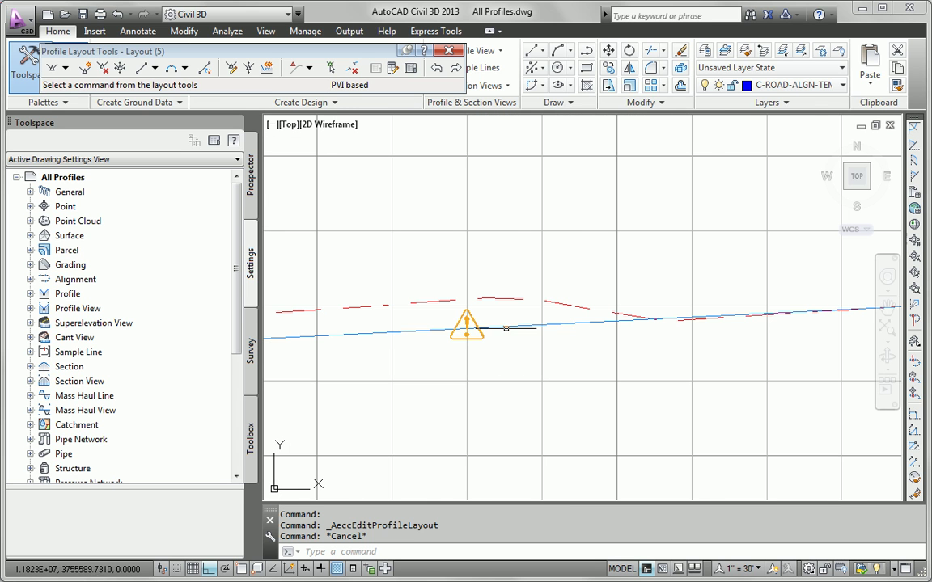
left_click(506, 327)
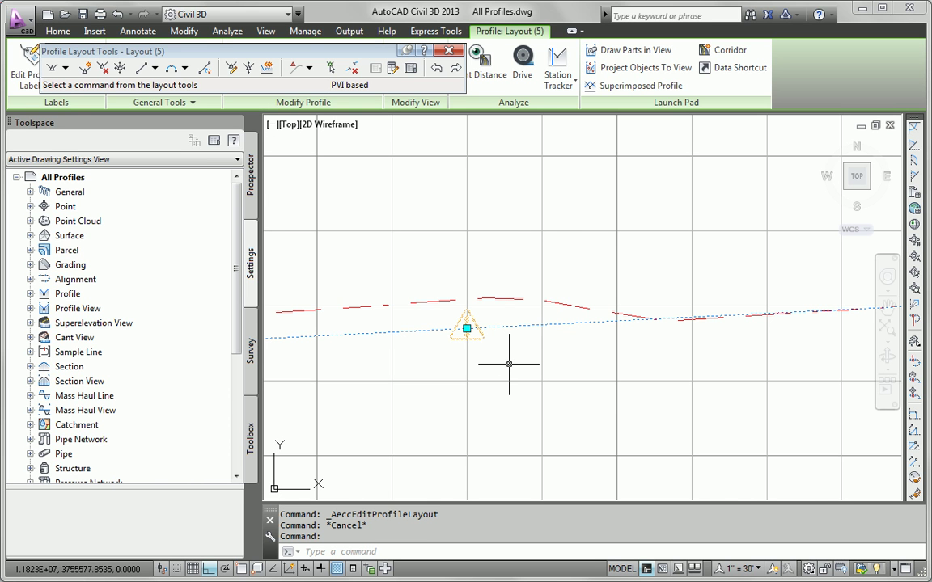
scroll(506, 366, "down", 2)
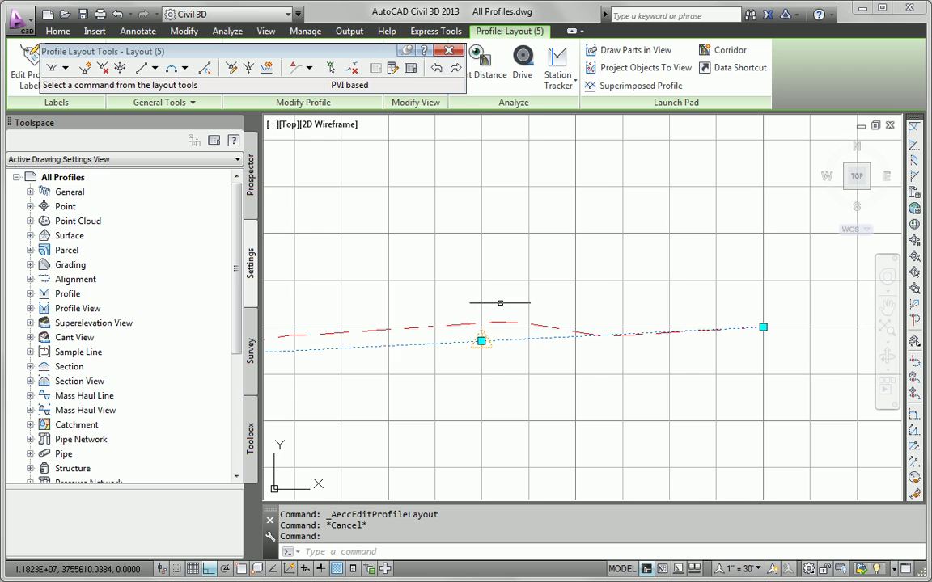
left_click(410, 68)
left_click(387, 178)
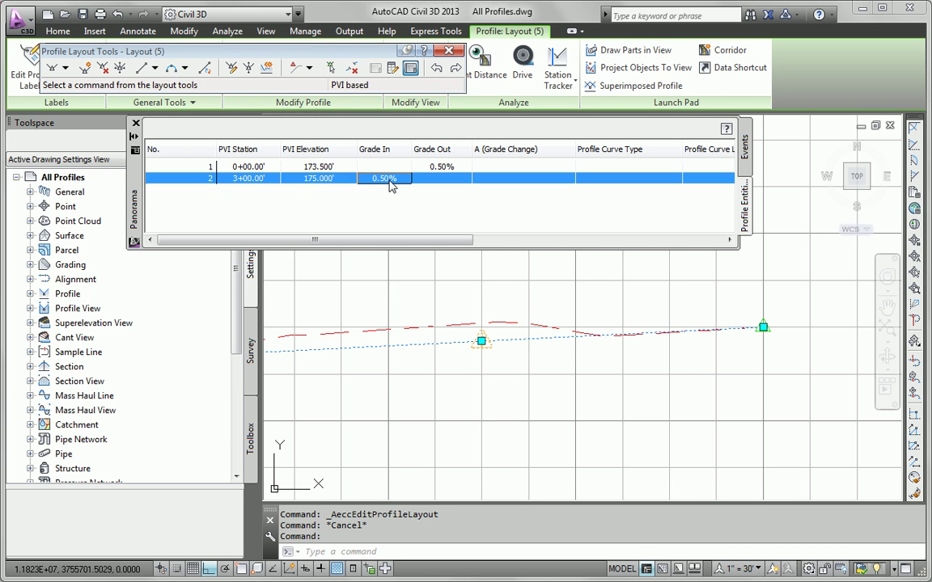
left_click(388, 179)
left_click(390, 178)
double_click(397, 179)
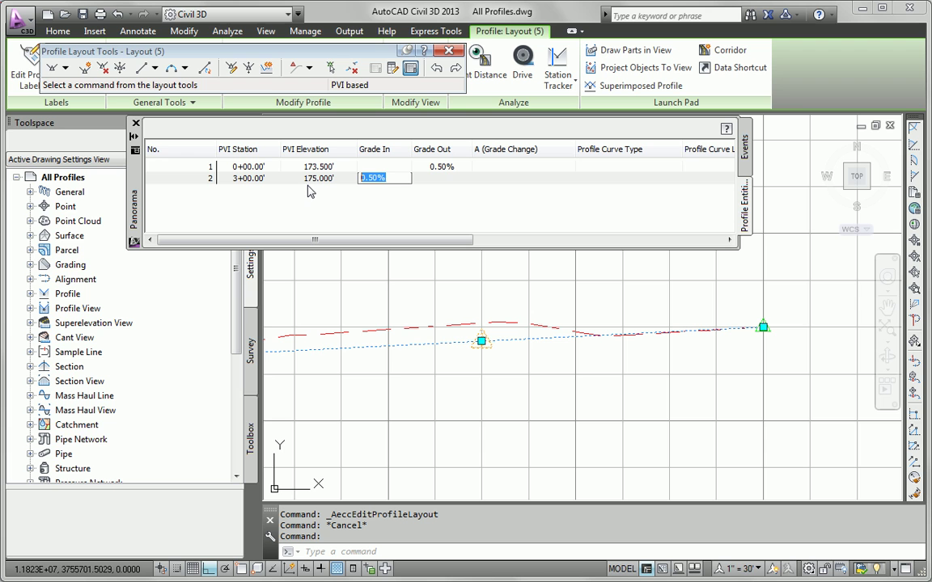
type(".51")
key("Return")
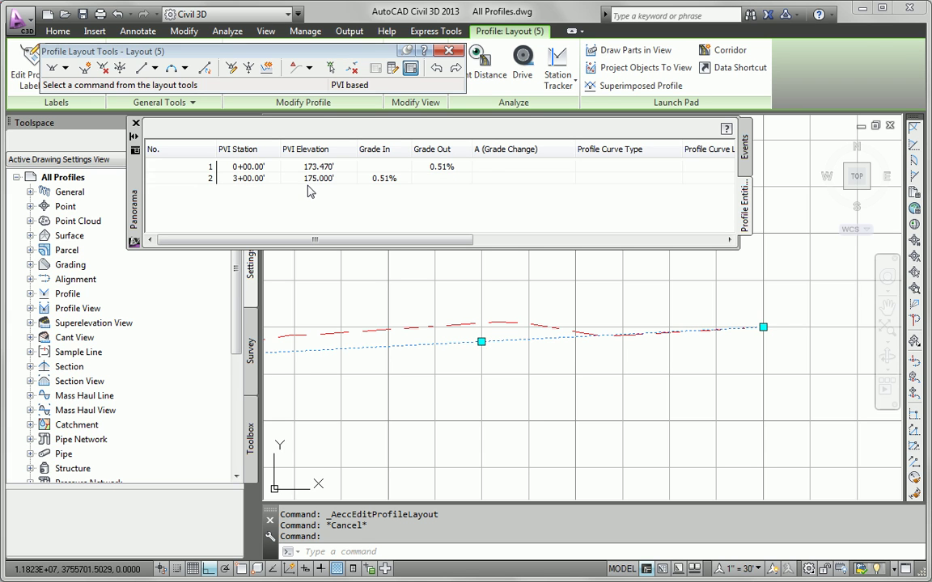
key("Escape")
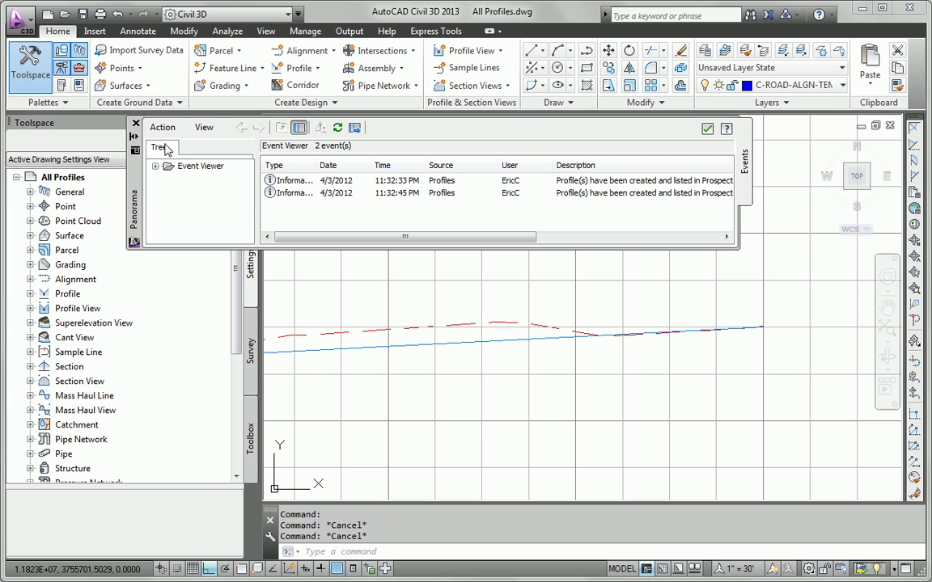
left_click(136, 125)
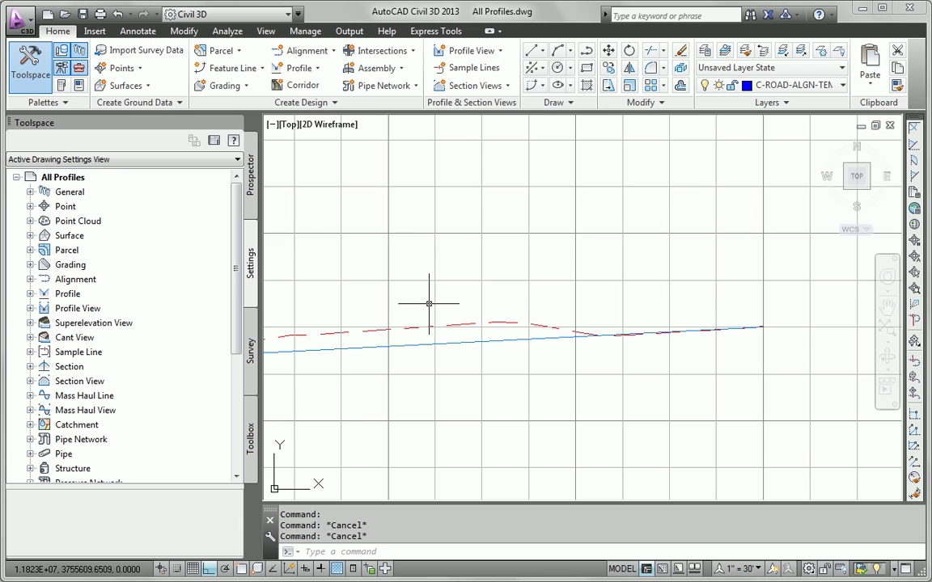
scroll(426, 301, "down", 6)
middle_click_drag(498, 310, 426, 375)
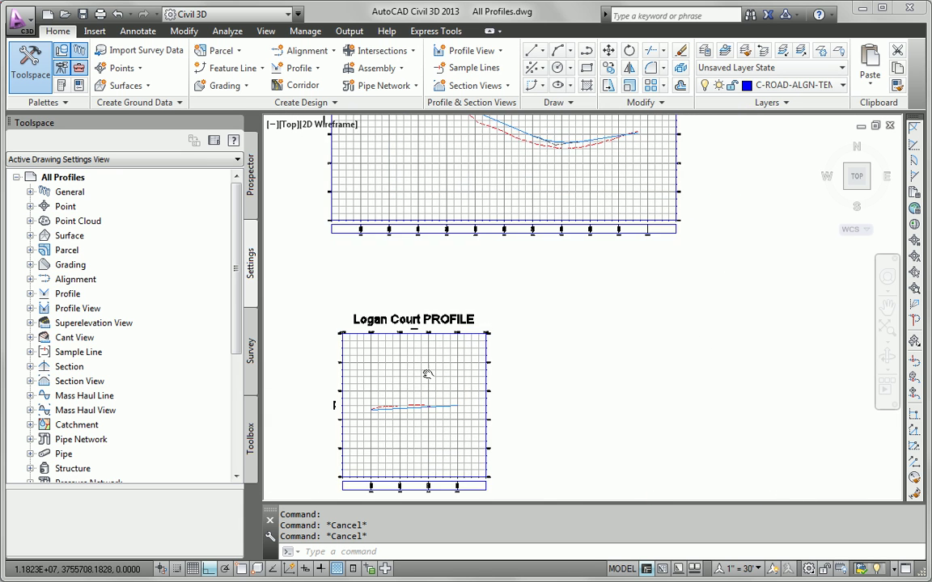
scroll(426, 374, "down", 2)
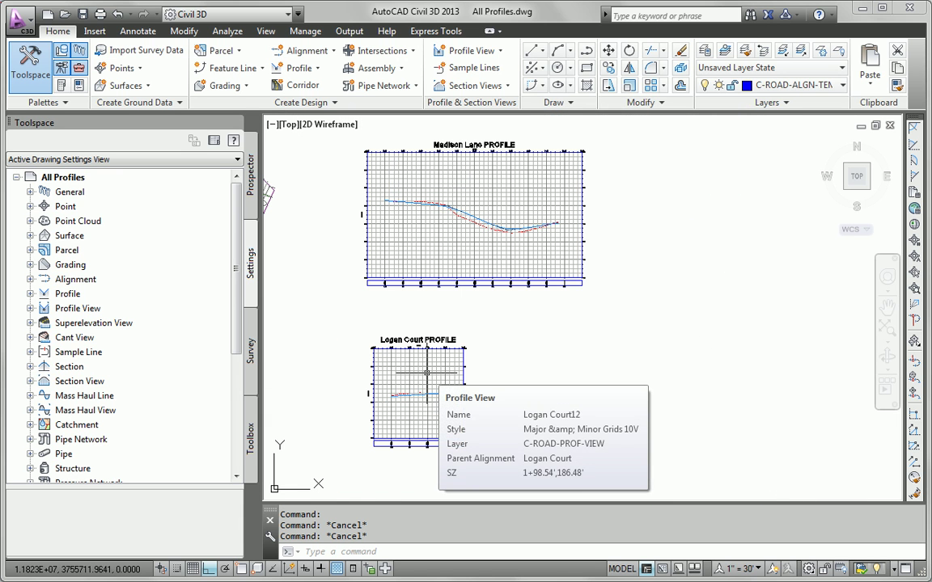